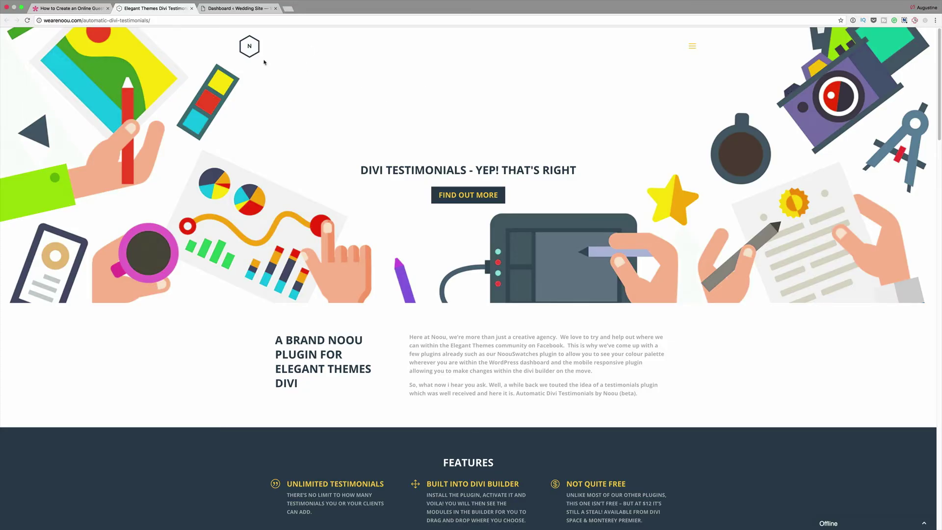
# Step: Open the plugin's frontend/form.php from the divi-auto-testimonials folder in Atom
pyautogui.scroll(-15, 503, 159)
pyautogui.scroll(-2, 503, 159)
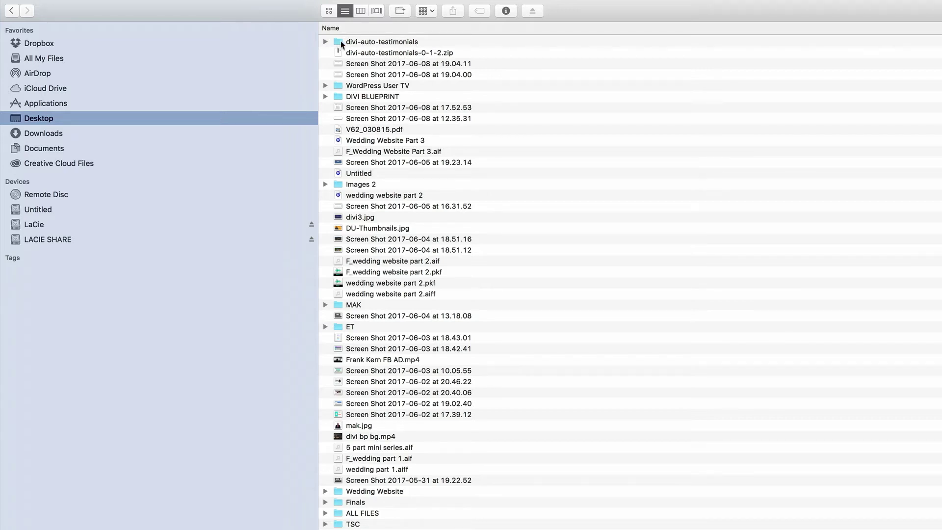
pyautogui.doubleClick(342, 42)
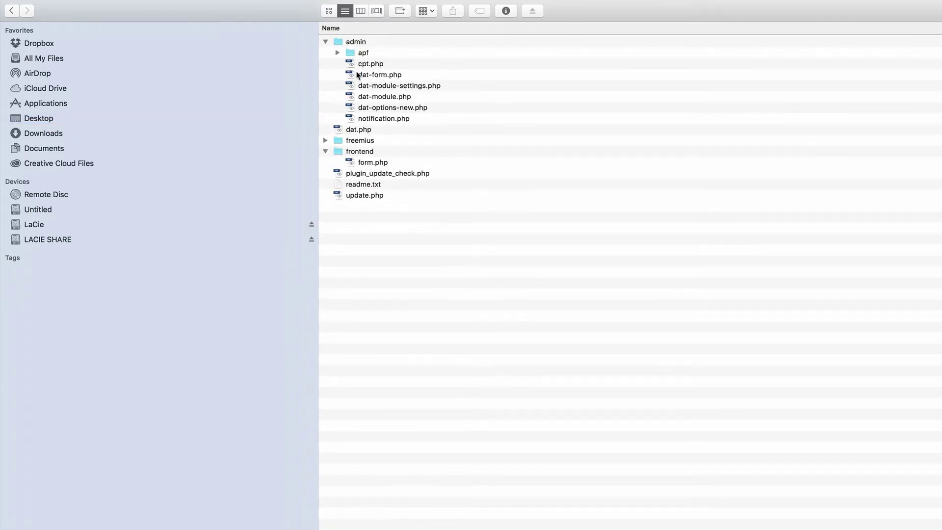
pyautogui.click(382, 162)
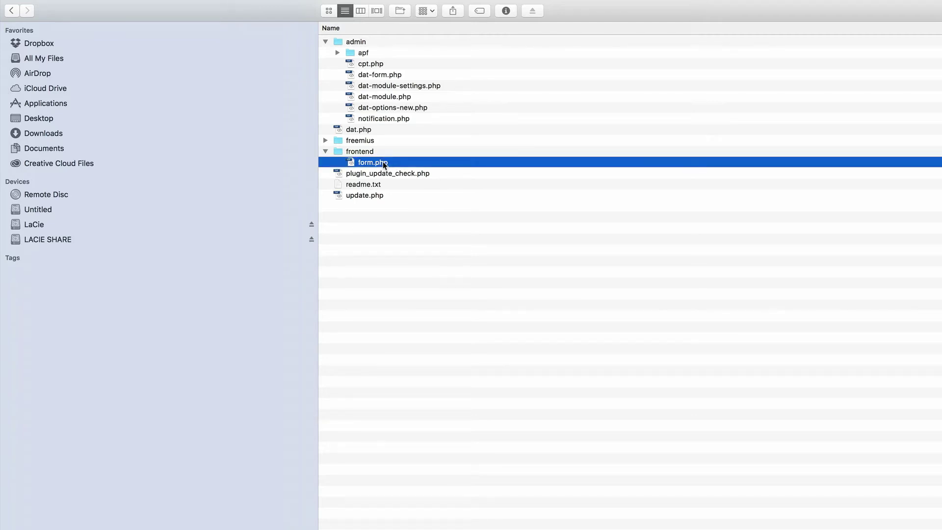
pyautogui.rightClick(383, 161)
pyautogui.moveTo(438, 180)
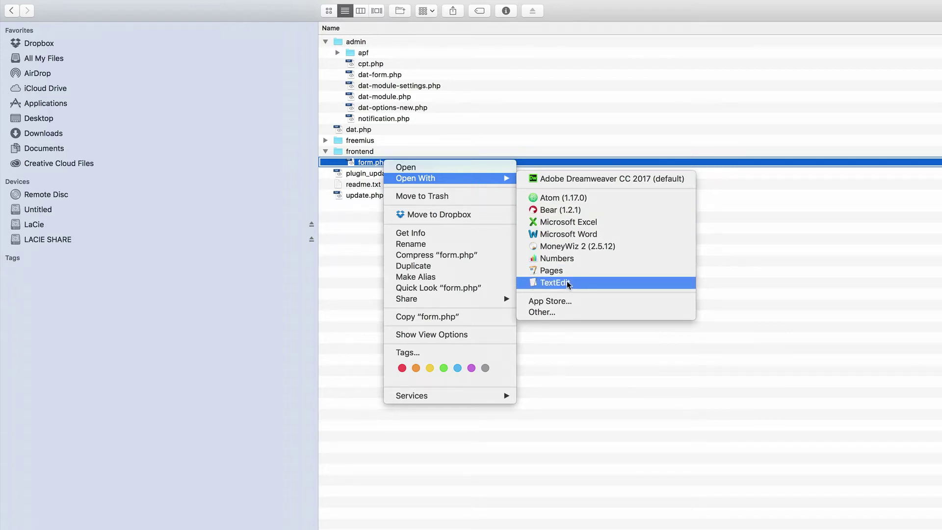
pyautogui.click(553, 198)
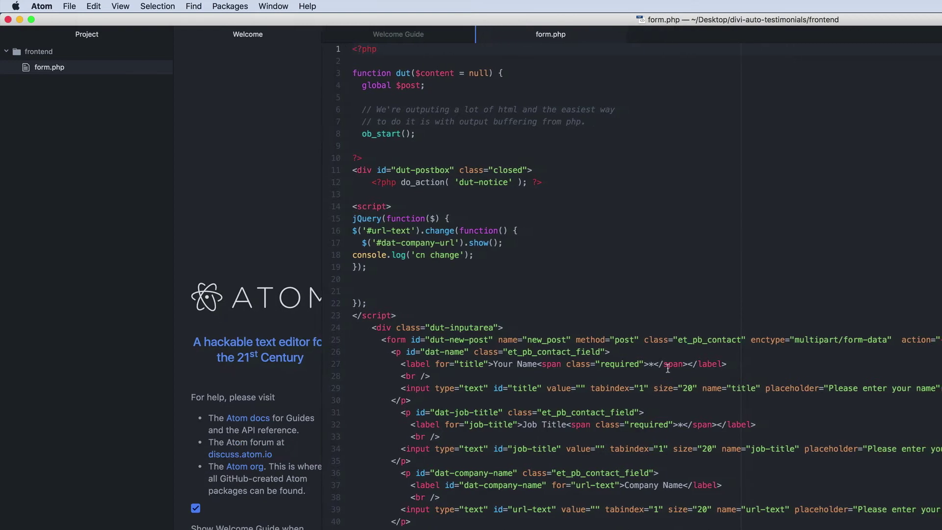
# Step: In full-screen Atom, relabel fields to 'Family/friend of', 'Role at the wedding' and 'Your personal website'
pyautogui.scroll(-3, 735, 387)
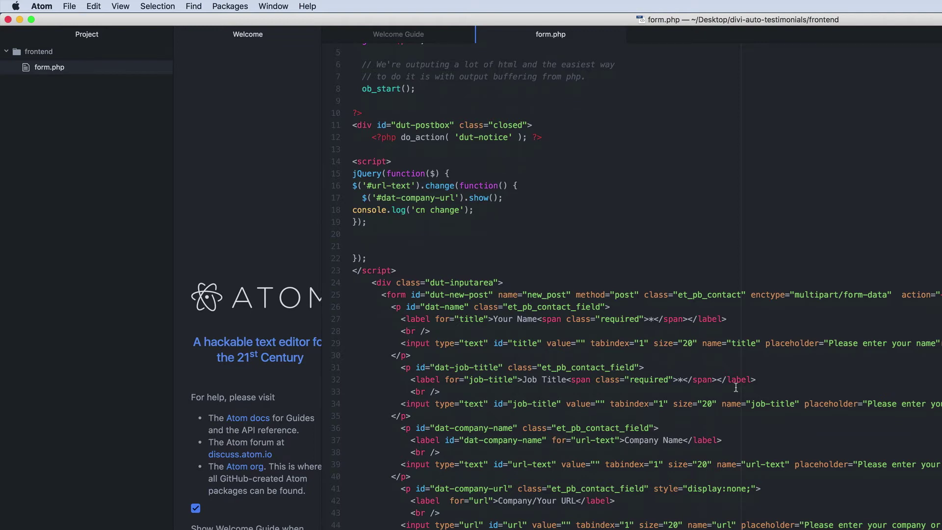
pyautogui.press('ctrl+super+f')
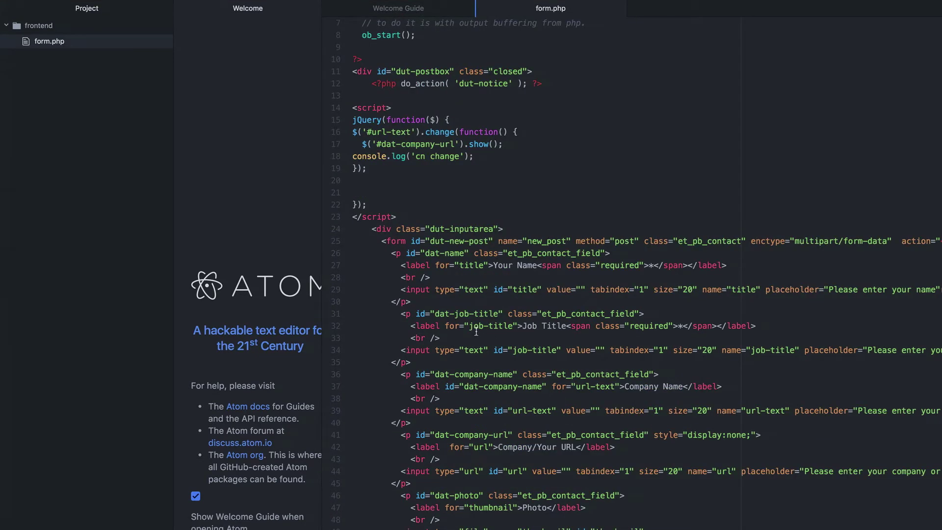
pyautogui.moveTo(521, 328); pyautogui.dragTo(564, 327)
pyautogui.write('Family/friend of')
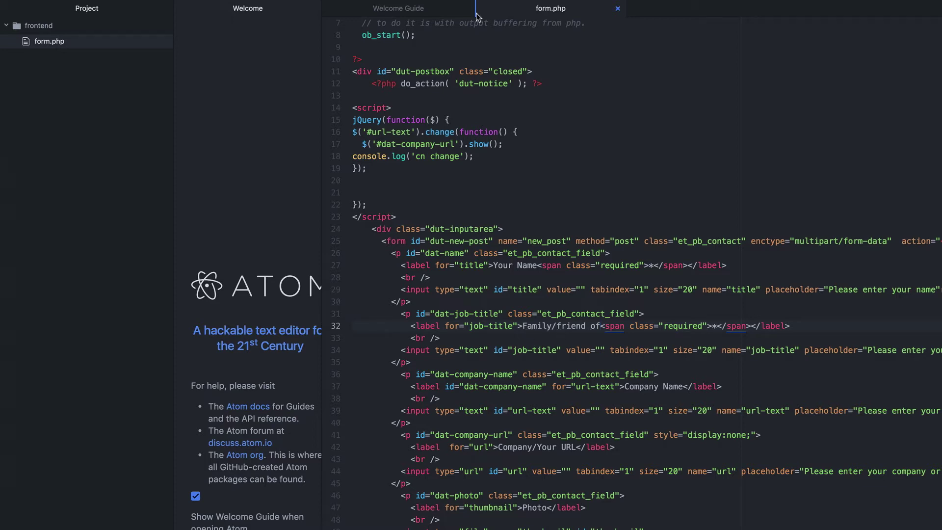
pyautogui.moveTo(682, 386); pyautogui.dragTo(625, 387)
pyautogui.write('Role at the wedding')
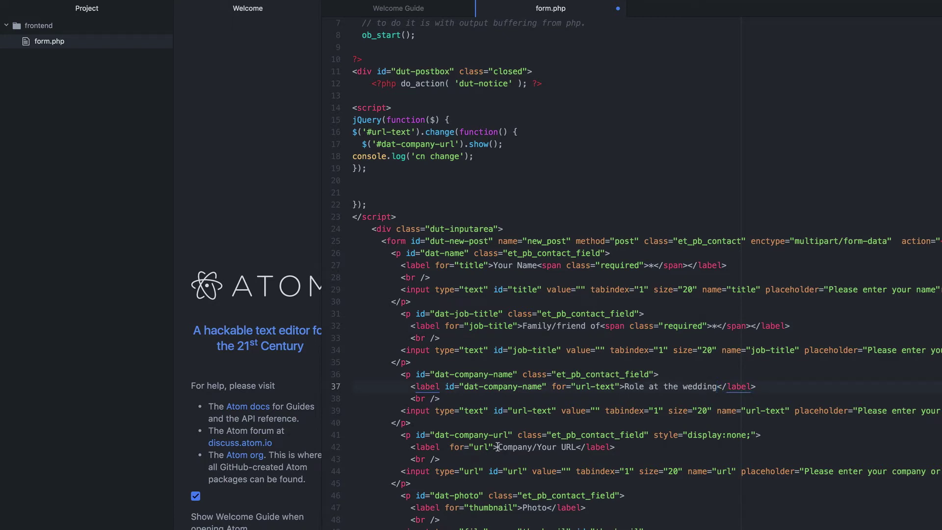
pyautogui.moveTo(498, 447); pyautogui.dragTo(574, 446)
pyautogui.write('Your personal website')
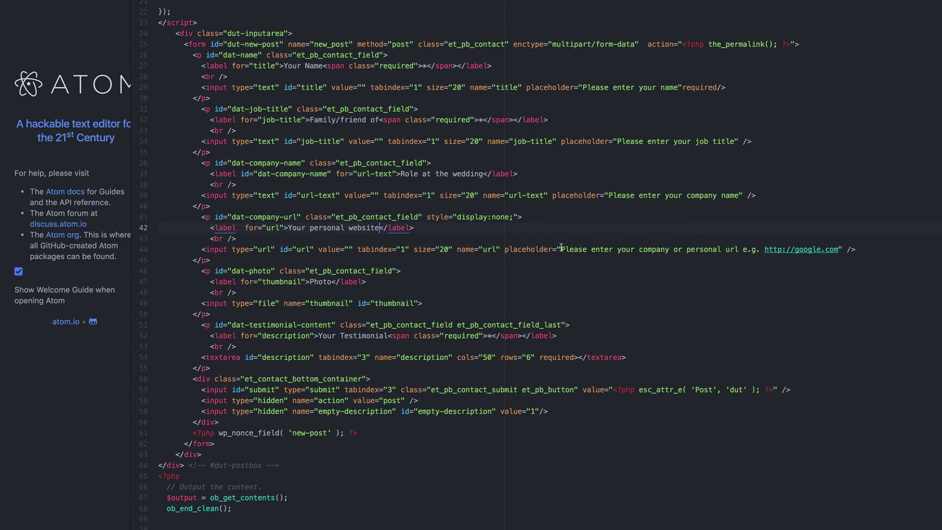
# Step: Change the line 44 placeholder to 'Enter your personal website URL e.g.' and save form.php
pyautogui.moveTo(561, 249); pyautogui.dragTo(839, 250)
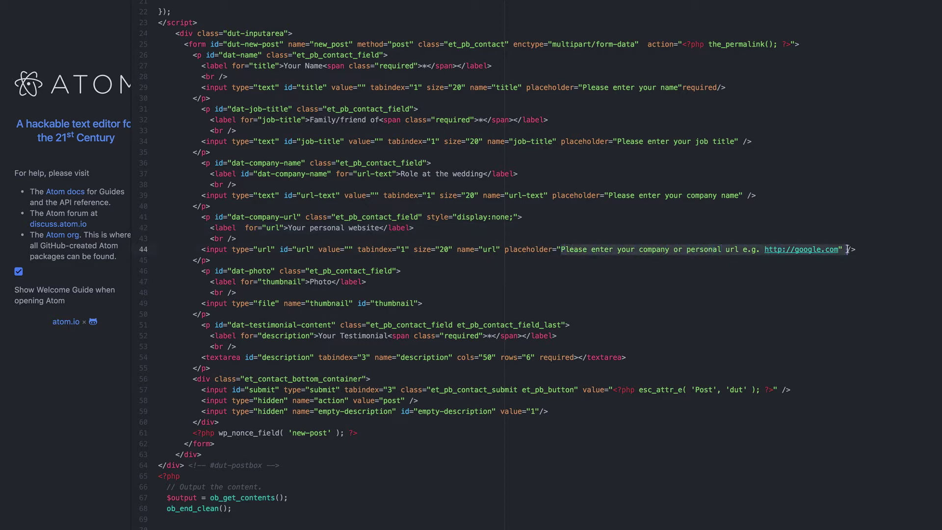
pyautogui.write('Enter your personal website URL e.g. http://google.com')
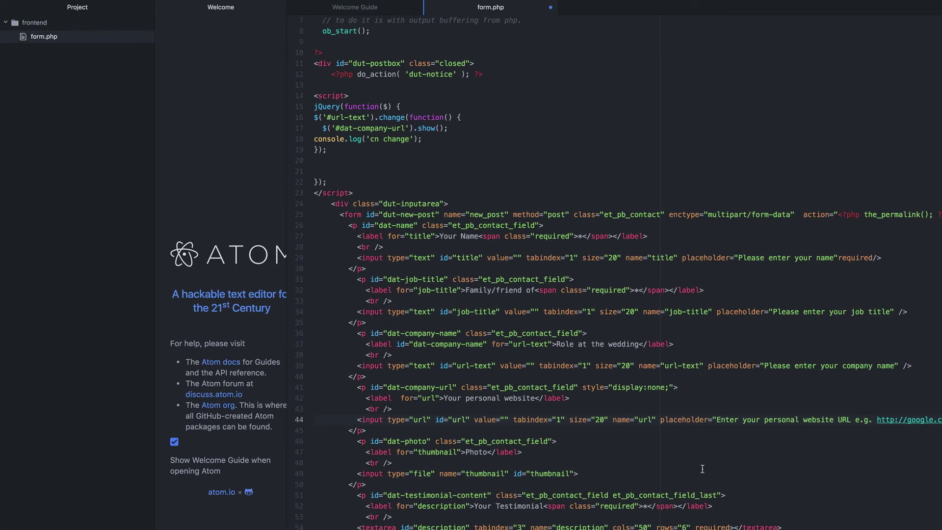
pyautogui.click(62, 6)
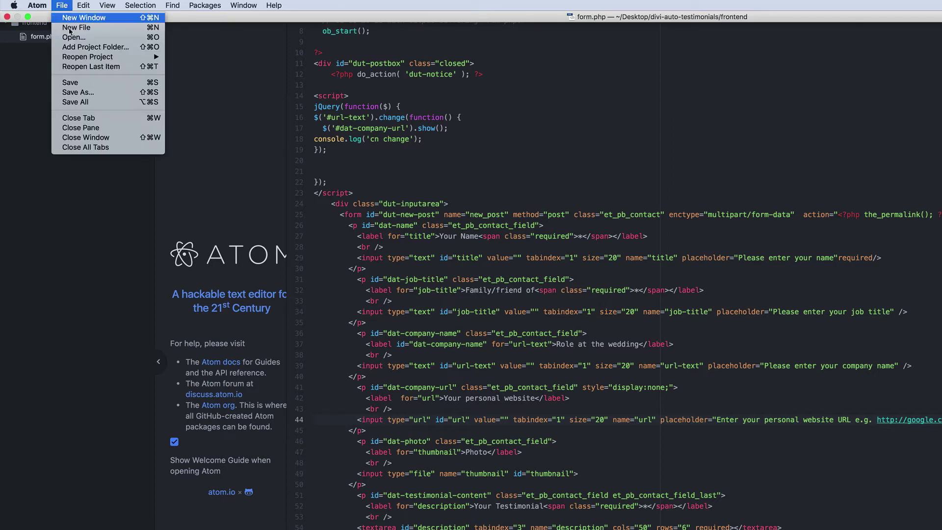
pyautogui.click(77, 83)
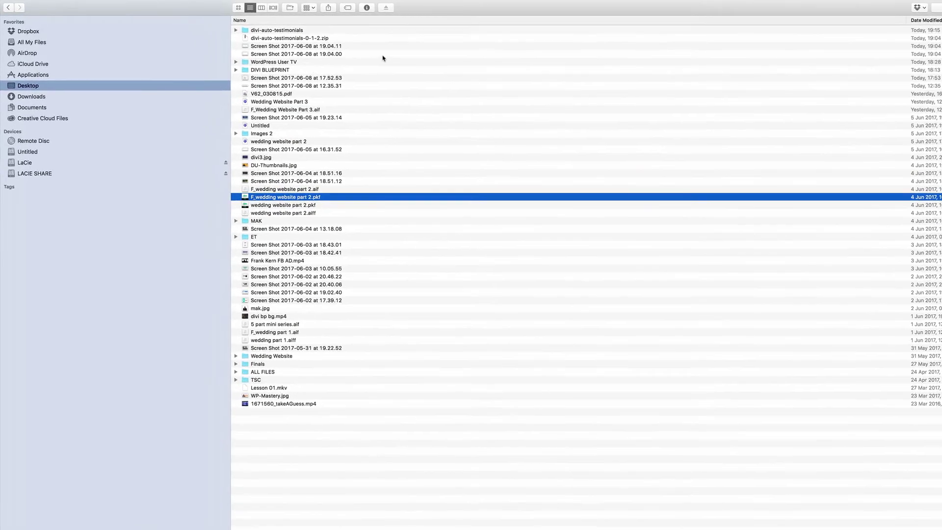
# Step: Delete divi-auto-testimonials-0-1-2.zip and compress the edited folder into divi-auto-testimonials.zip
pyautogui.click(336, 38)
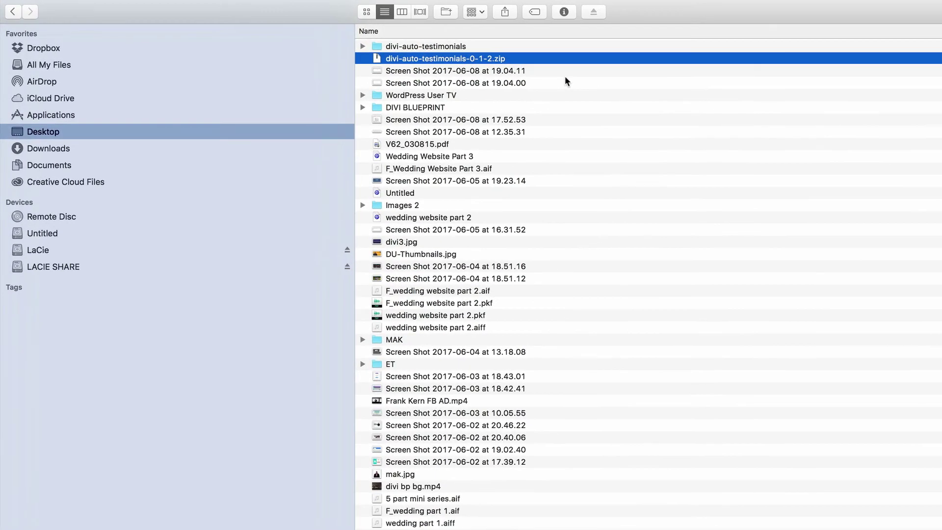
pyautogui.press('super+BackSpace')
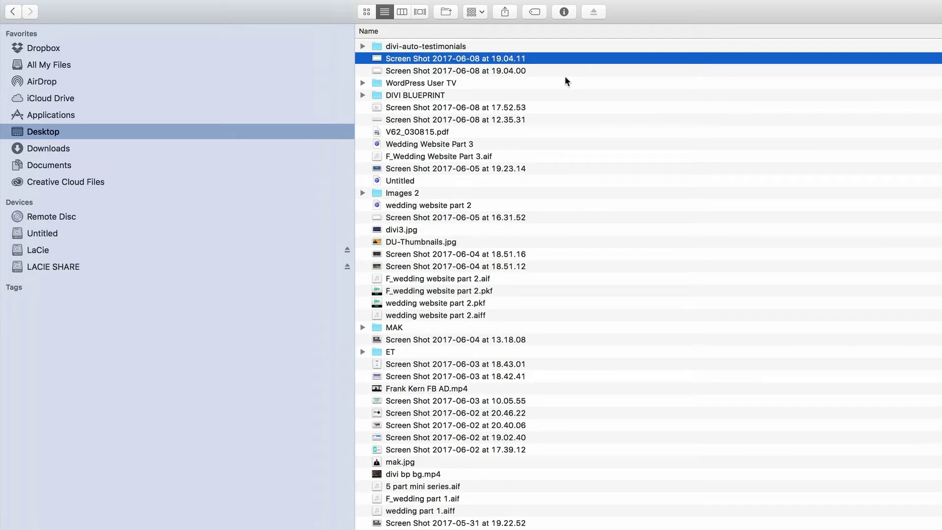
pyautogui.click(495, 46)
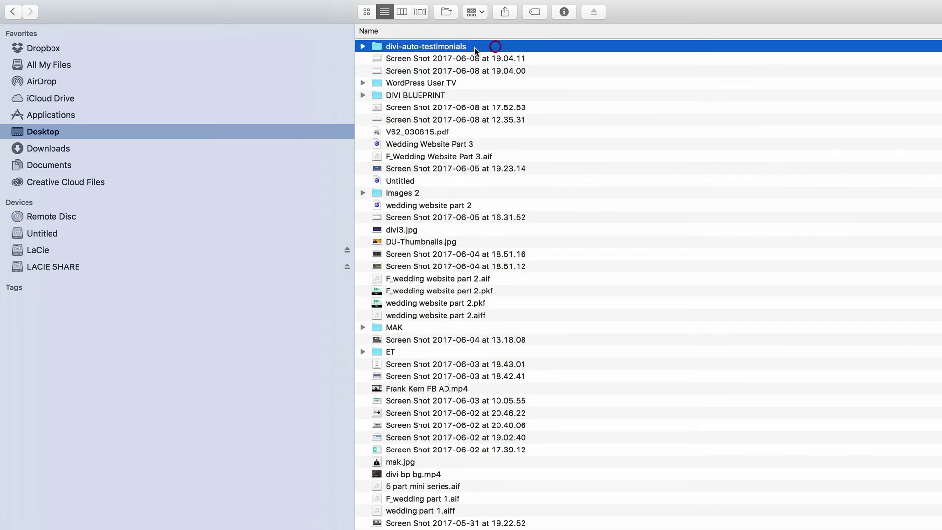
pyautogui.click(362, 46)
pyautogui.click(363, 46)
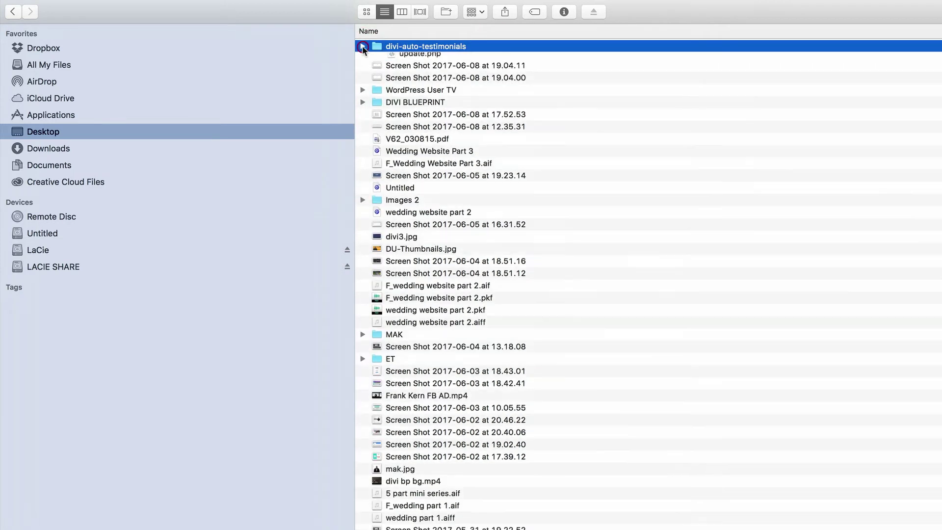
pyautogui.rightClick(382, 47)
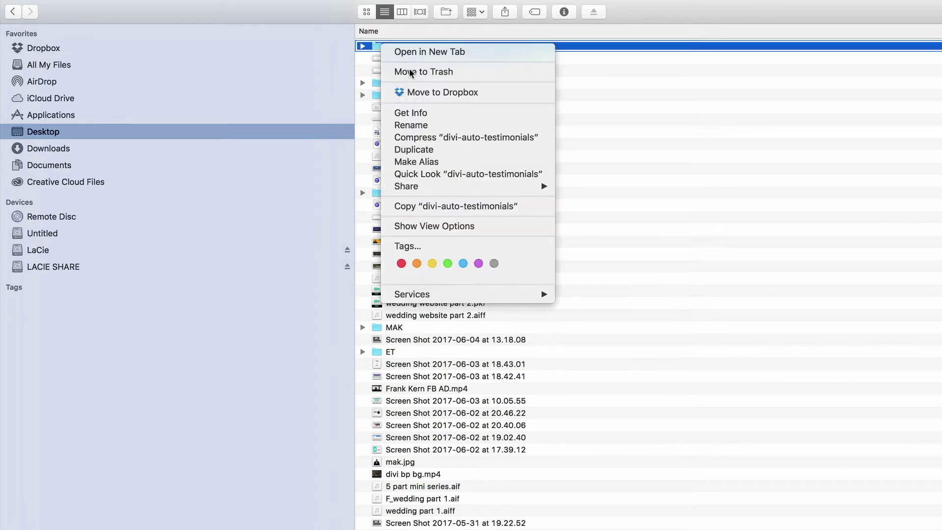
pyautogui.click(463, 138)
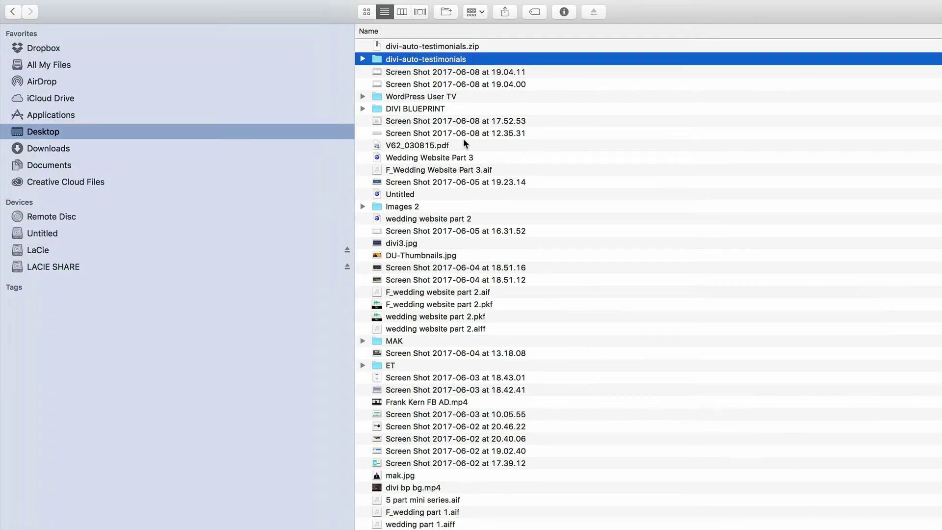
pyautogui.click(493, 49)
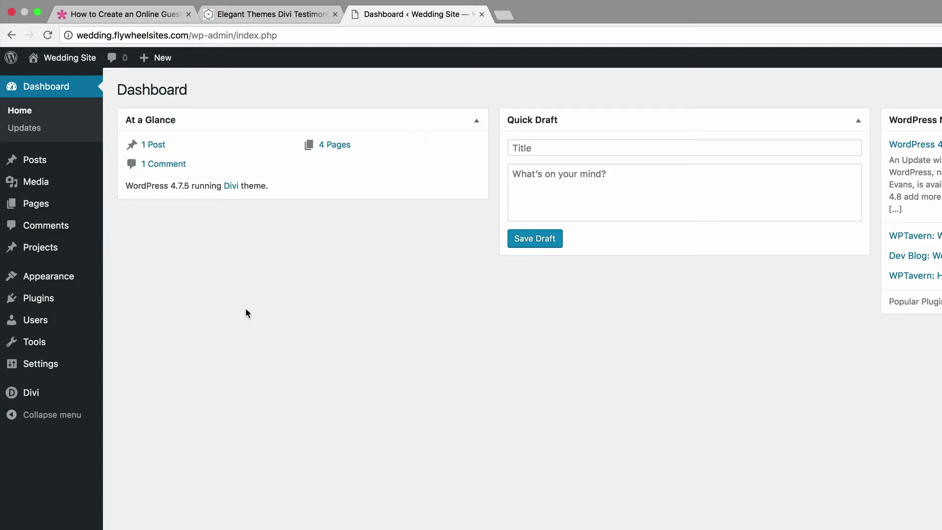
# Step: Upload divi-auto-testimonials.zip from the Desktop through Plugins > Add New and install it
pyautogui.moveTo(65, 298)
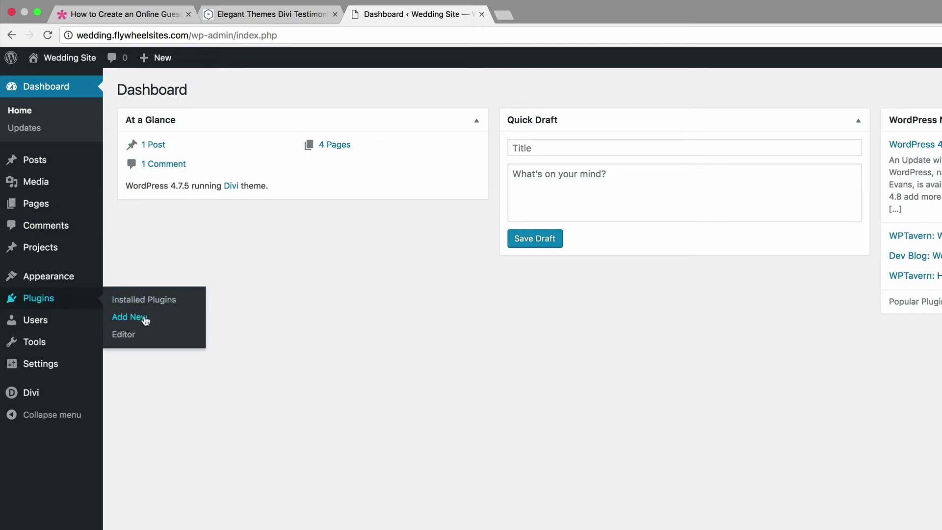
pyautogui.click(143, 318)
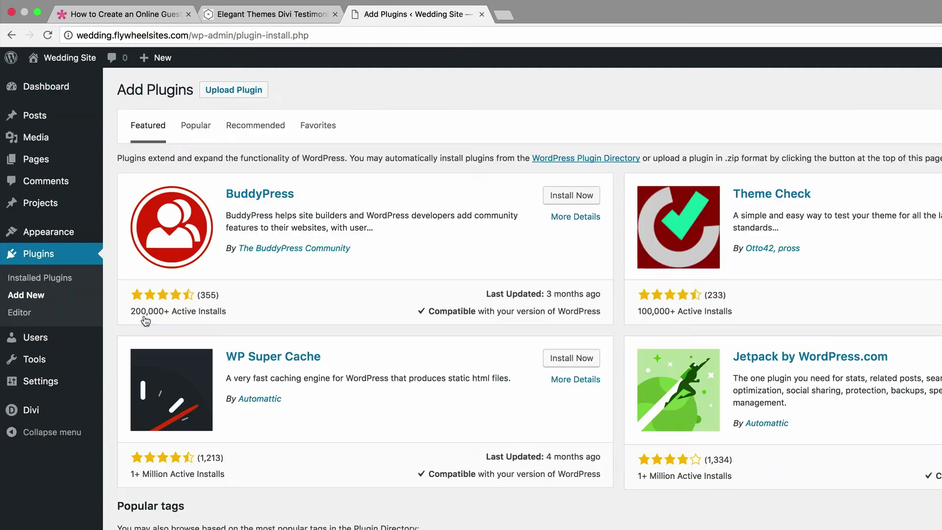
pyautogui.click(237, 93)
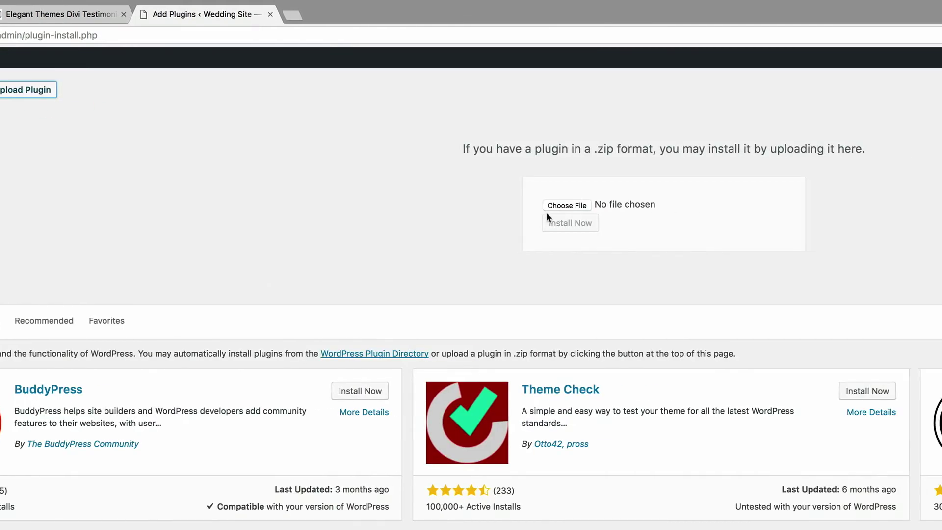
pyautogui.click(571, 207)
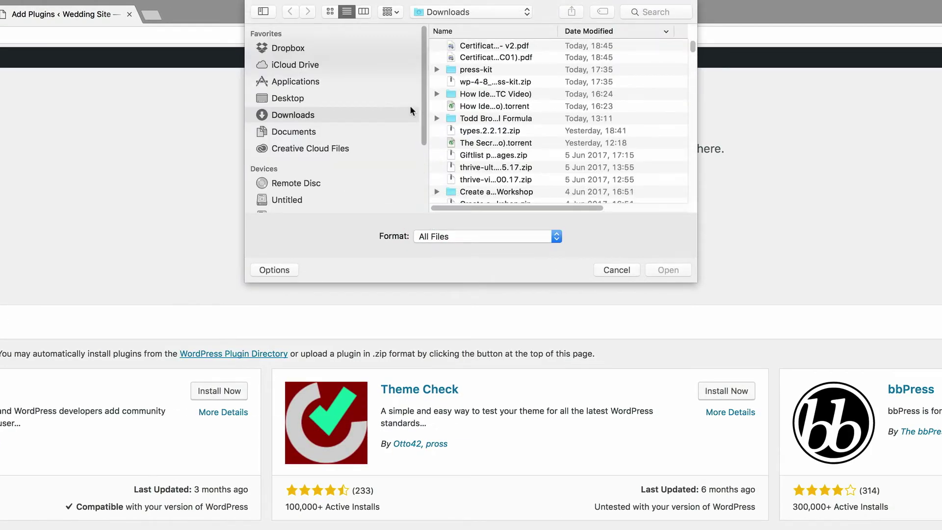
pyautogui.click(289, 99)
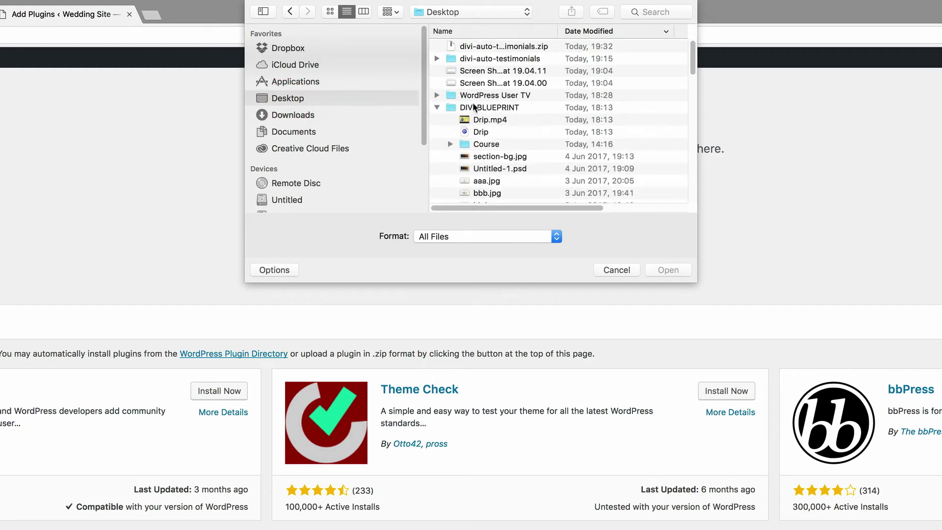
pyautogui.click(436, 107)
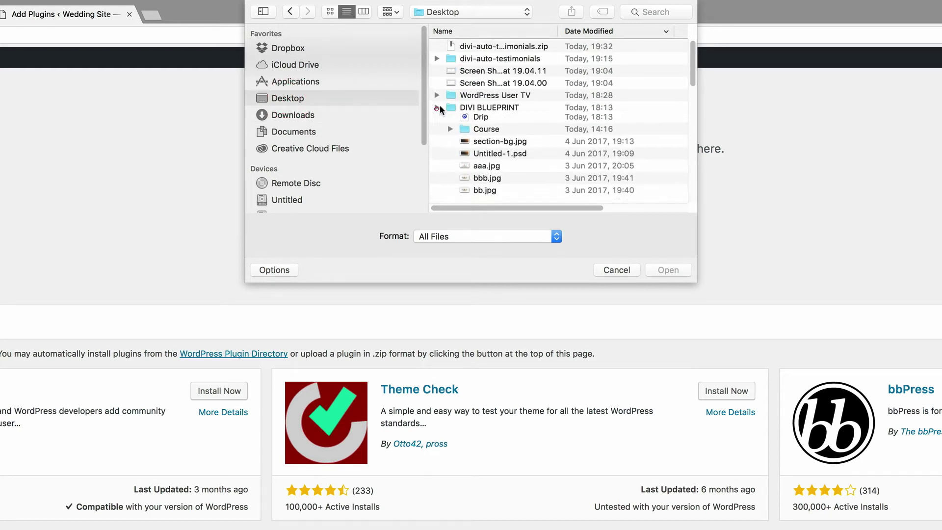
pyautogui.doubleClick(505, 46)
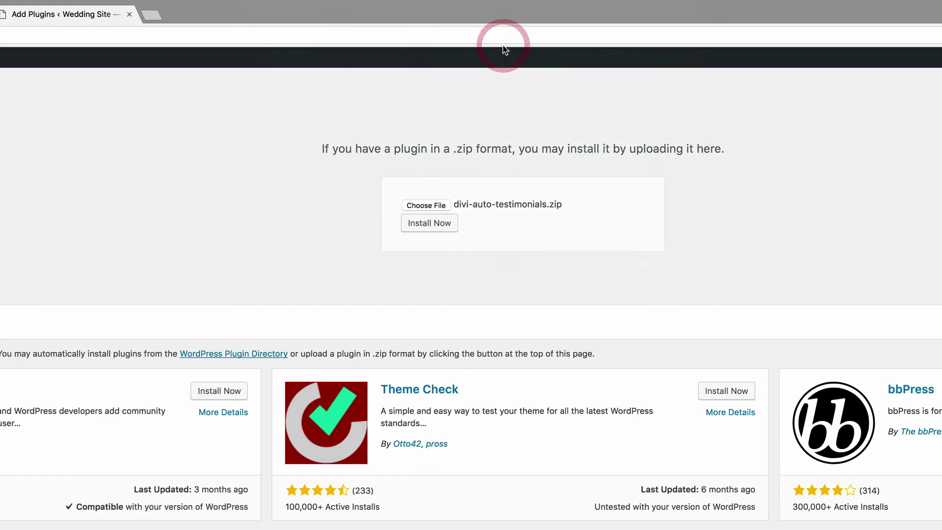
pyautogui.click(434, 223)
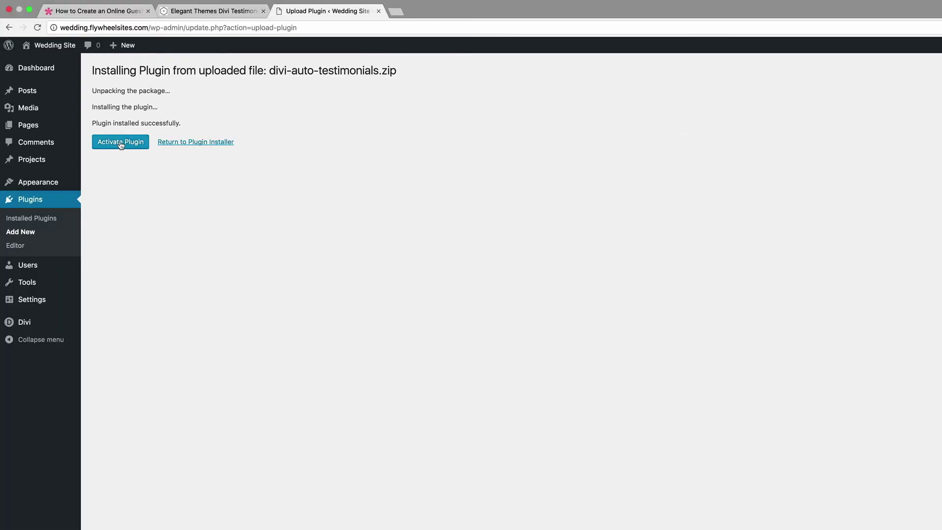
# Step: Activate the plugin and update Automatic Divi Testimonials to version 0.1.3
pyautogui.click(120, 143)
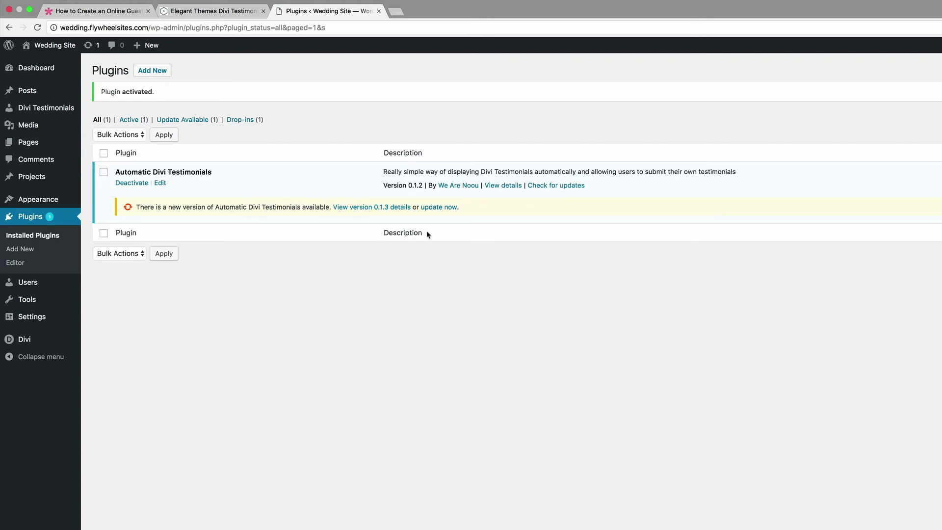
pyautogui.click(444, 209)
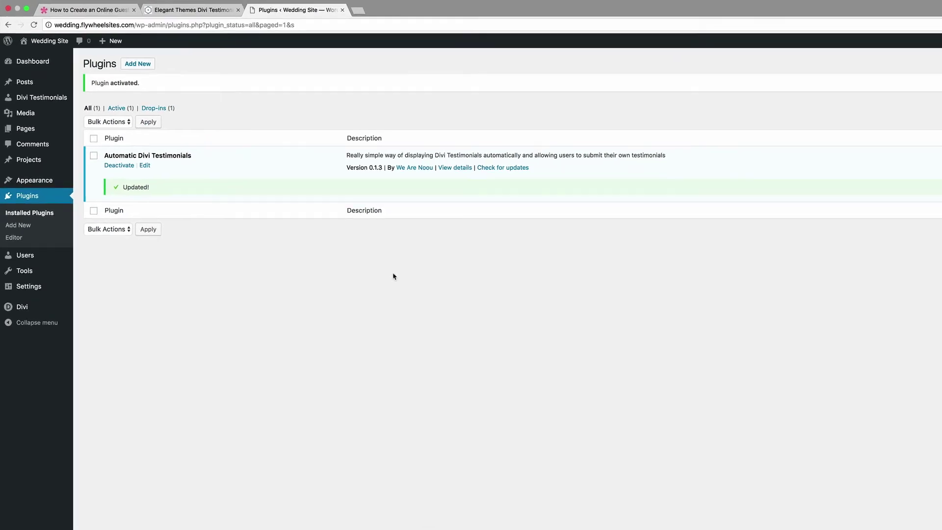
pyautogui.moveTo(41, 91)
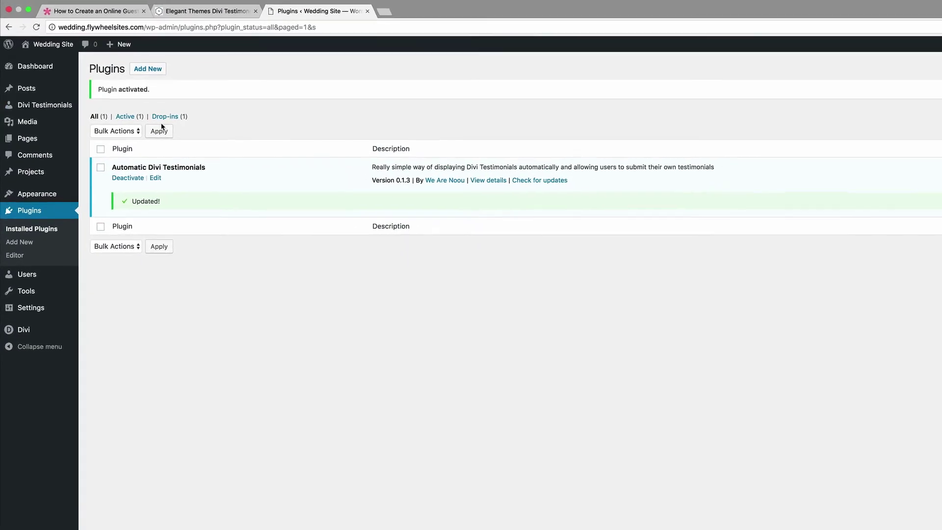
pyautogui.moveTo(65, 108)
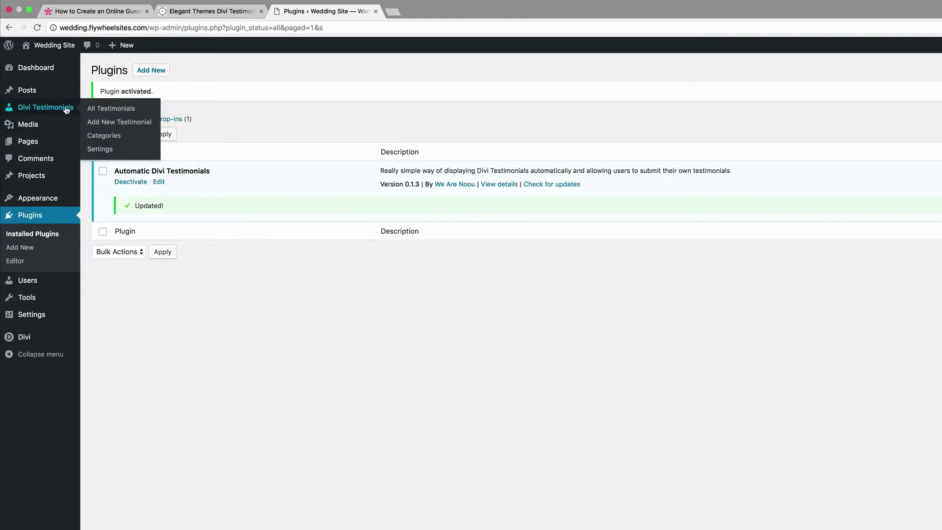
# Step: Save the notification recipient e-mail address in Divi Testimonials Settings, then start a new testimonial
pyautogui.click(101, 149)
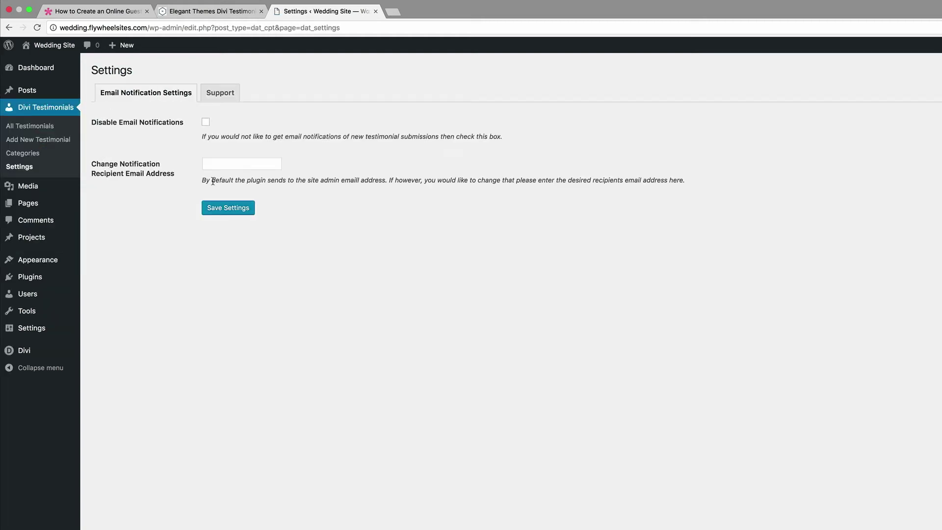
pyautogui.click(226, 164)
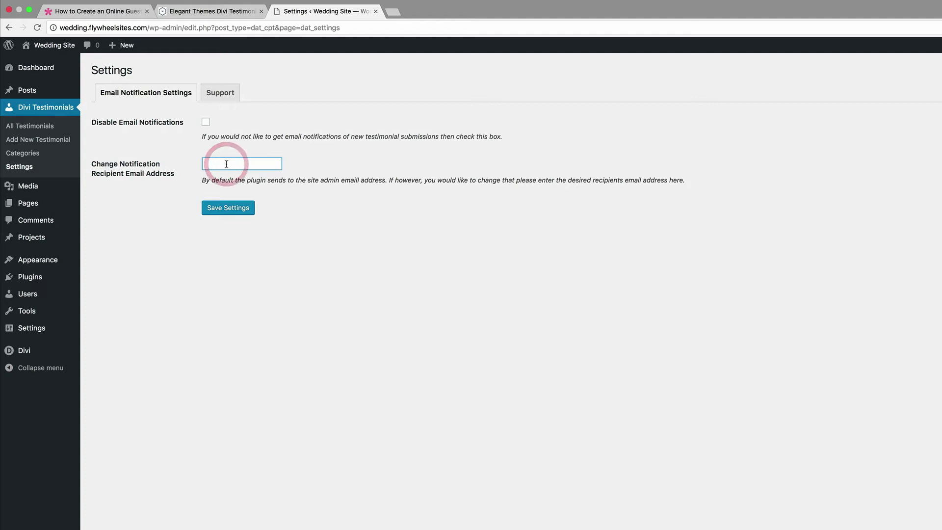
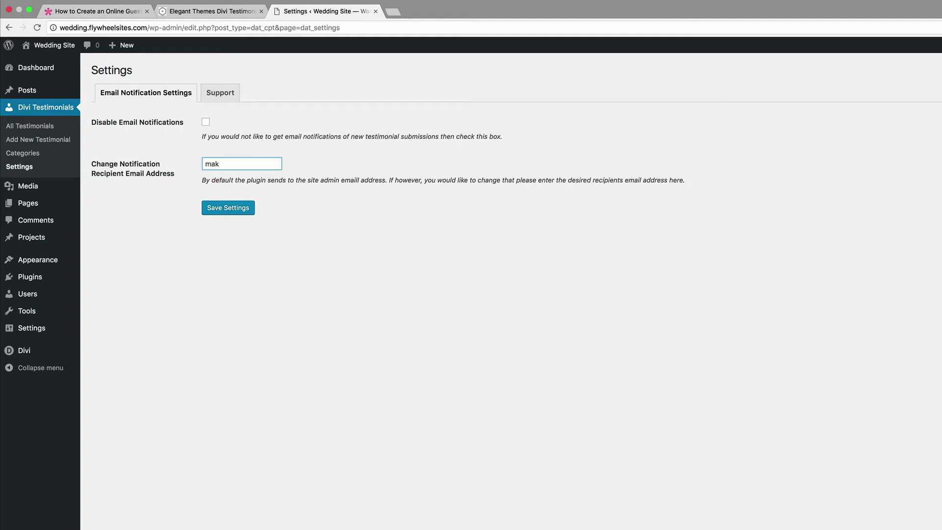
pyautogui.click(235, 208)
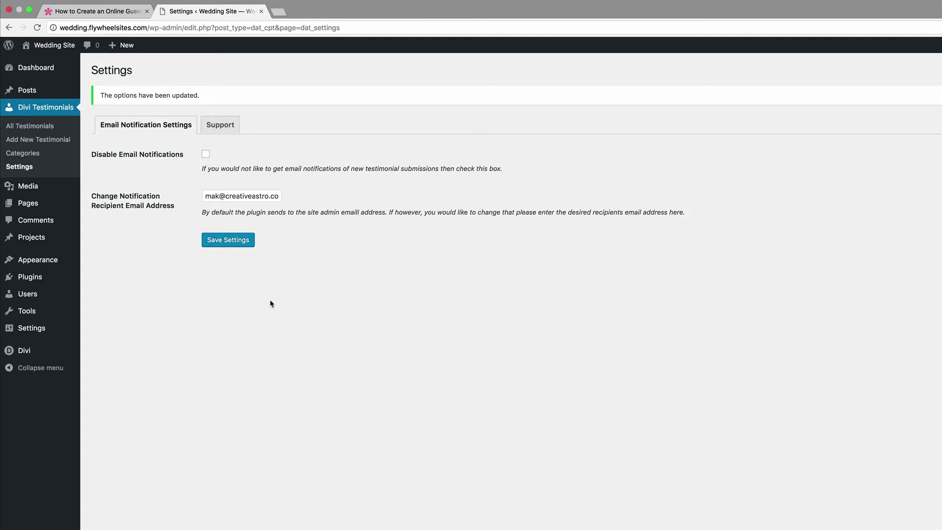
pyautogui.click(51, 141)
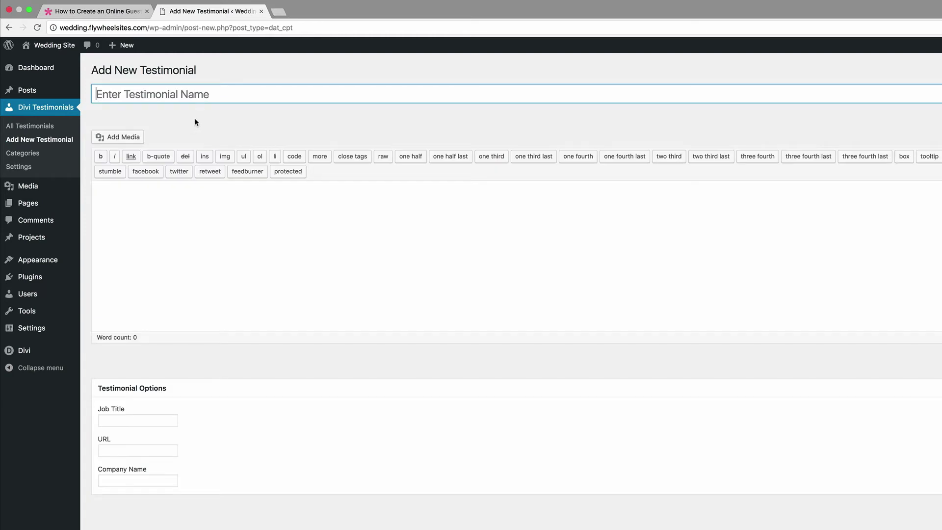
# Step: Title the testimonial with the guest's first name and paste Lorem ipsum text into its body
pyautogui.click(213, 93)
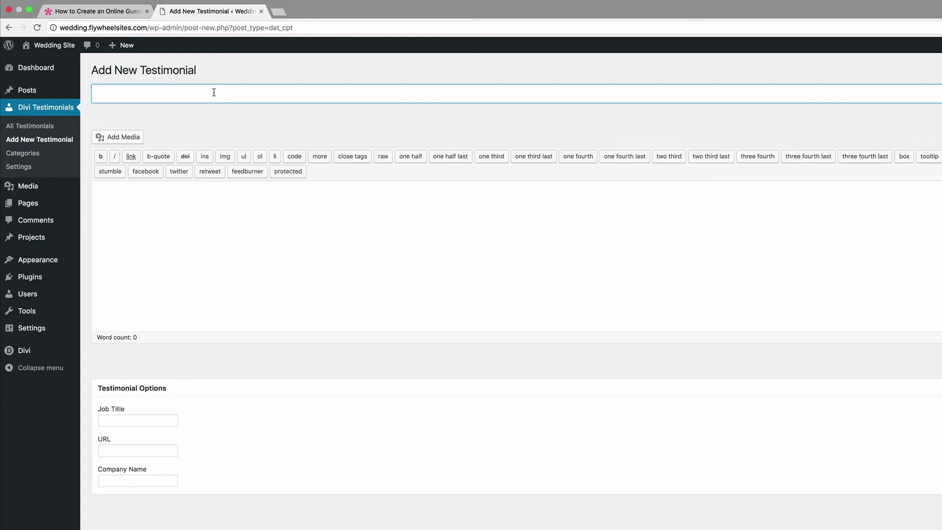
pyautogui.write('Jane')
pyautogui.click(233, 199)
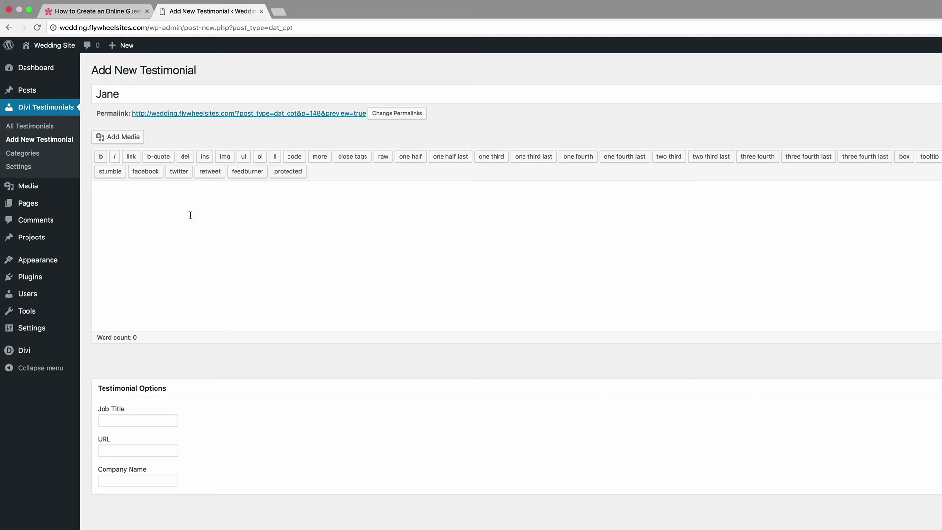
pyautogui.click(184, 207)
pyautogui.write('Lorem ipsum dolor sit amet, consectetuer adipiscing elit. Donec odio. Quisque volutpat mattis eros. Nullam malesuada erat ut turpis. Suspendisse urna nibh, viverra non, semper suscipit, posuere a, pede.  Donec nec justo eget felis facilisis fermentum. Aliquam porttitor mauris sit amet orci. Aenean dignissim pellentesque felis.')
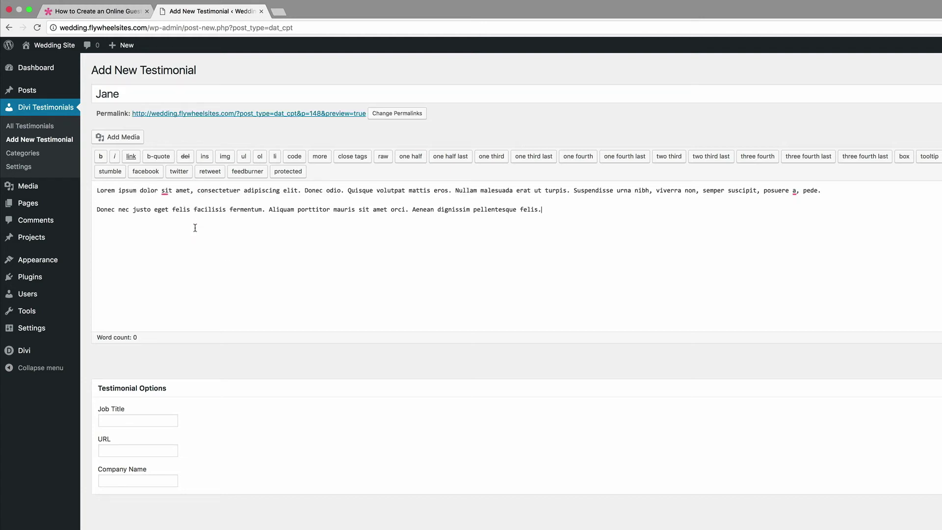
# Step: Fill in Job Title 'Guest' and URL '#', then move to the Company Name field
pyautogui.click(167, 420)
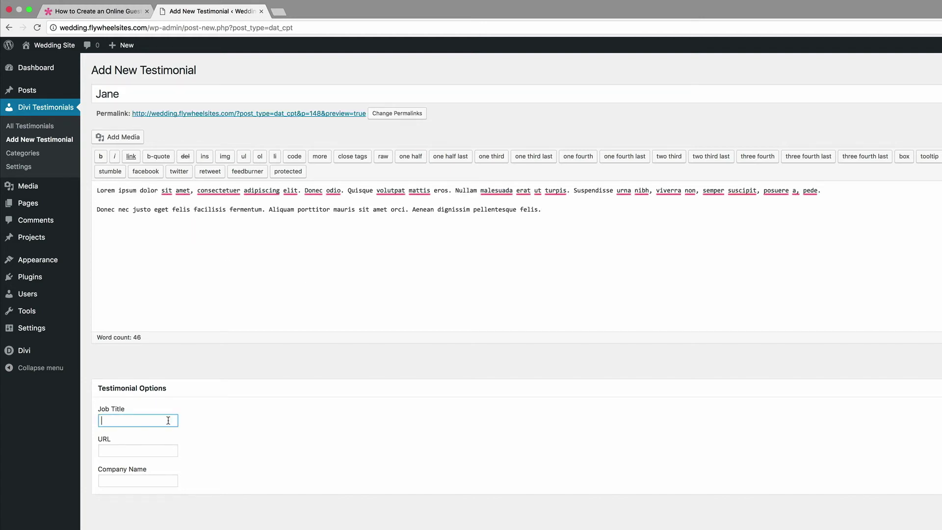
pyautogui.write('Guest')
pyautogui.click(165, 451)
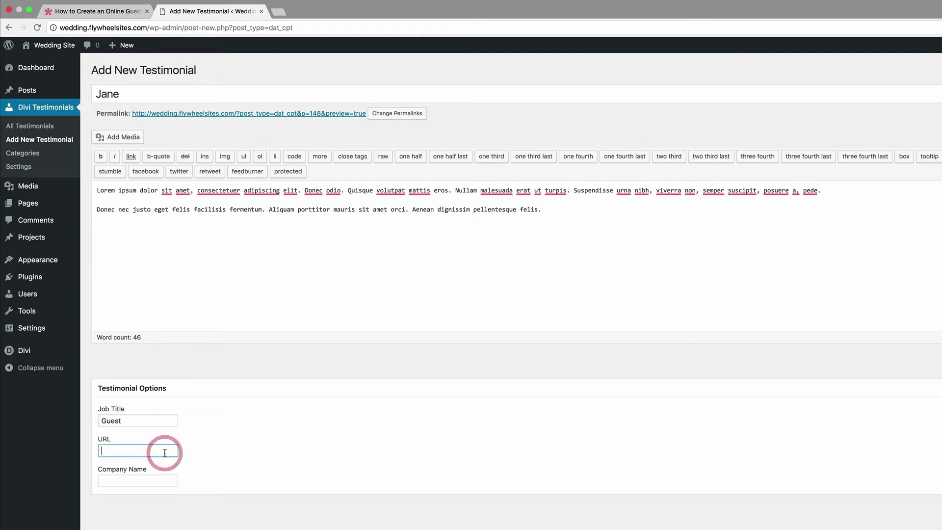
pyautogui.write('#')
pyautogui.press('Tab')
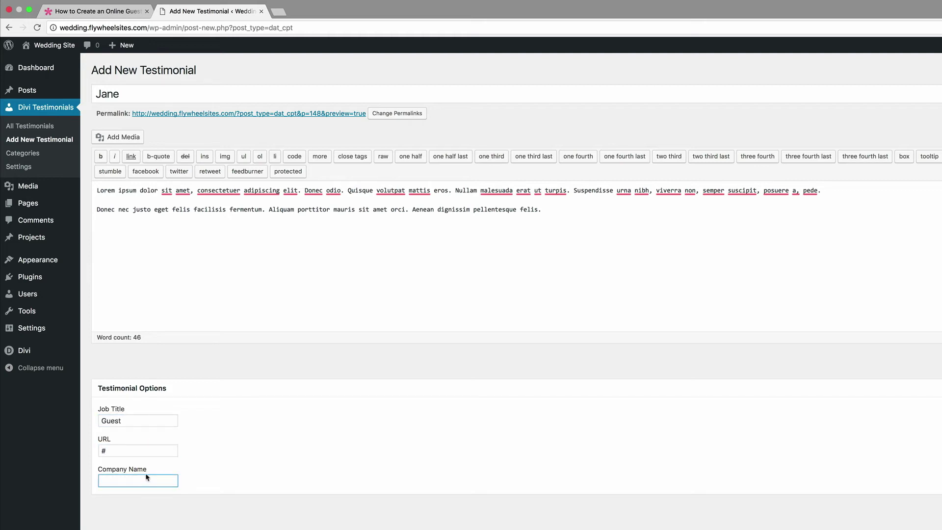
pyautogui.click(145, 481)
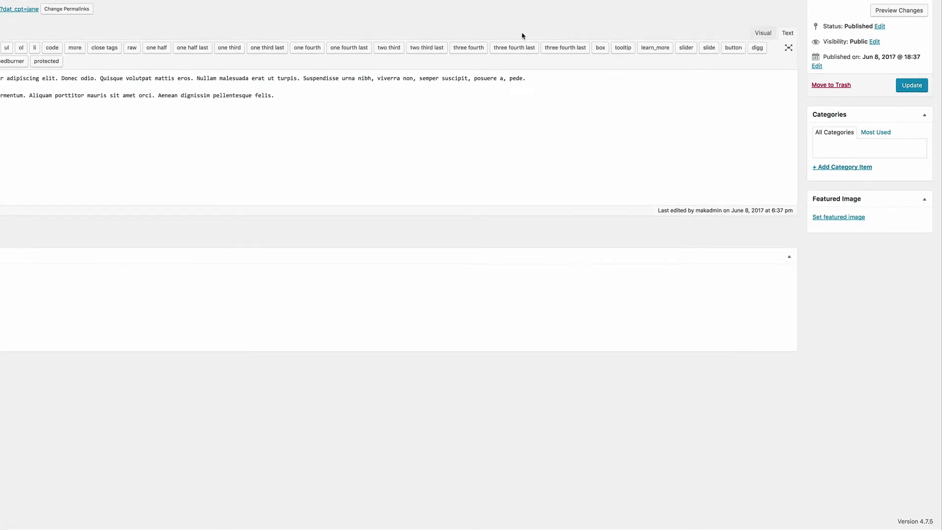
# Step: Set the smiling woman photo as featured image and update the testimonial
pyautogui.click(857, 217)
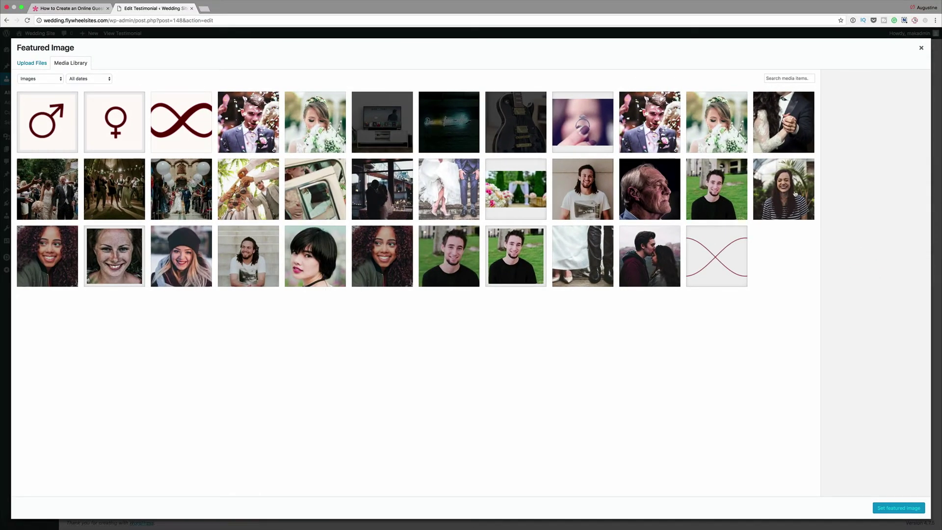
pyautogui.click(794, 195)
pyautogui.click(915, 509)
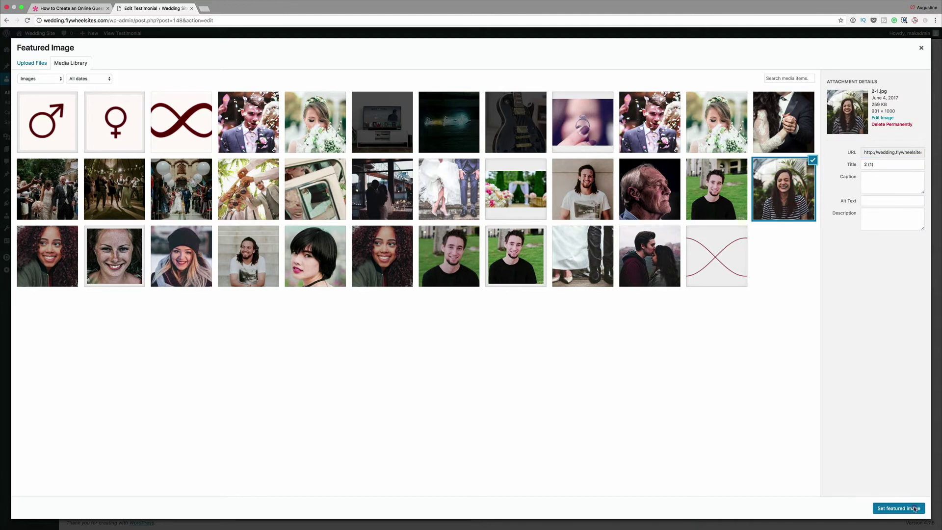
pyautogui.click(917, 167)
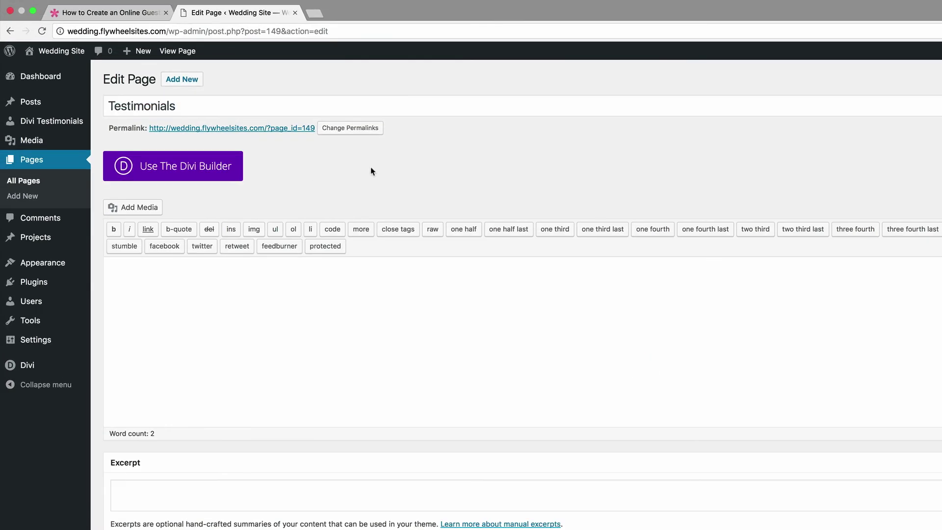
# Step: Switch to the Divi Builder and add a full-width row containing a Text module
pyautogui.click(203, 168)
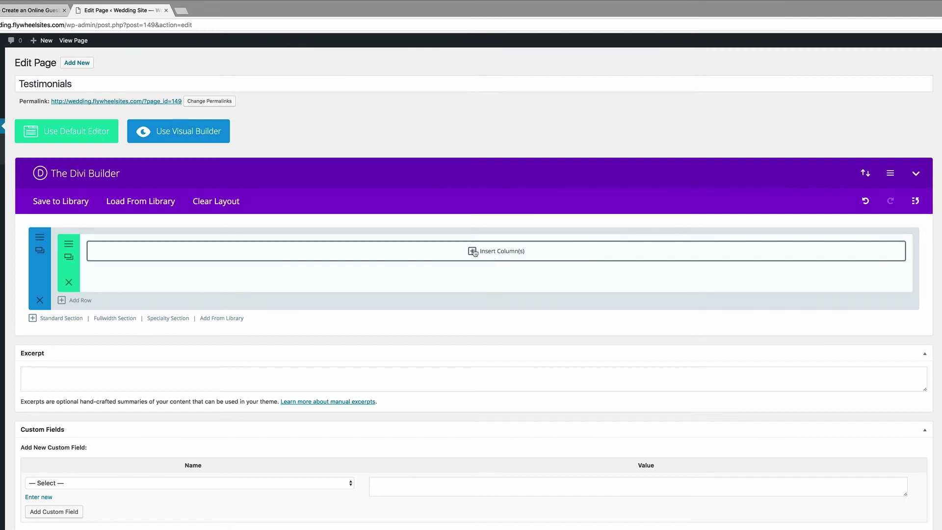
pyautogui.click(473, 251)
pyautogui.click(368, 189)
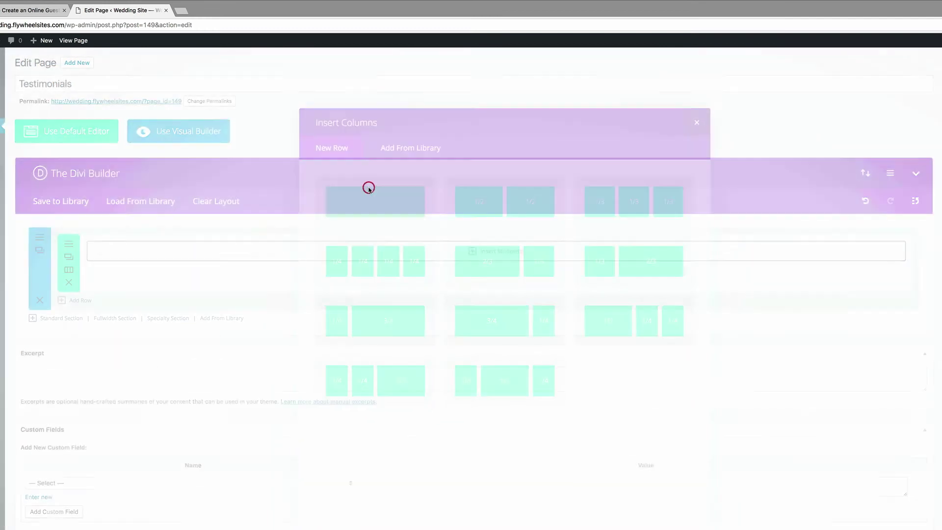
pyautogui.click(473, 250)
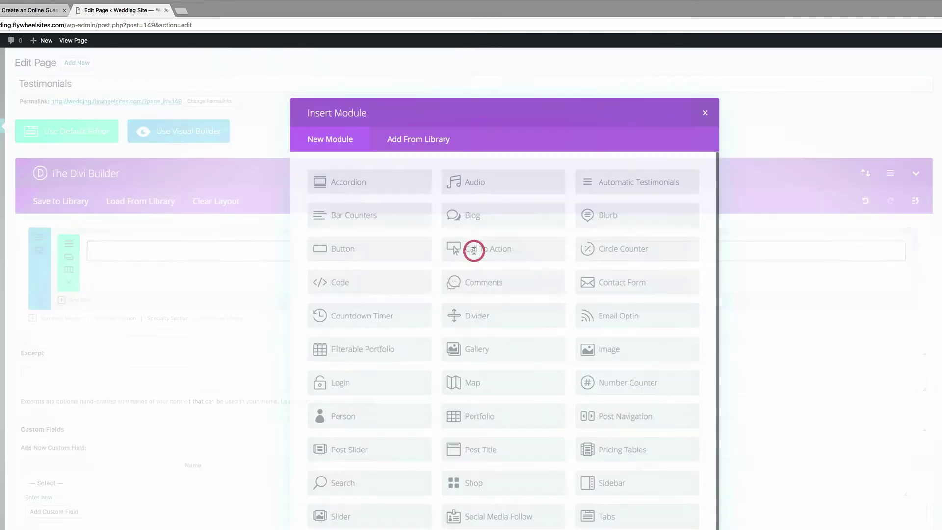
pyautogui.scroll(-2, 478, 456)
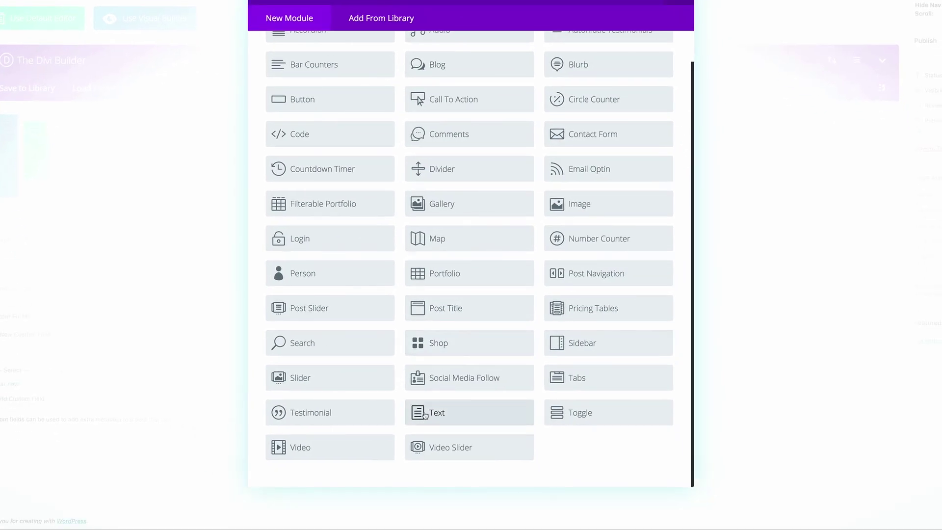
pyautogui.click(424, 415)
# Step: Enter the [dut] shortcode in the Text module, save it and update the page
pyautogui.click(401, 174)
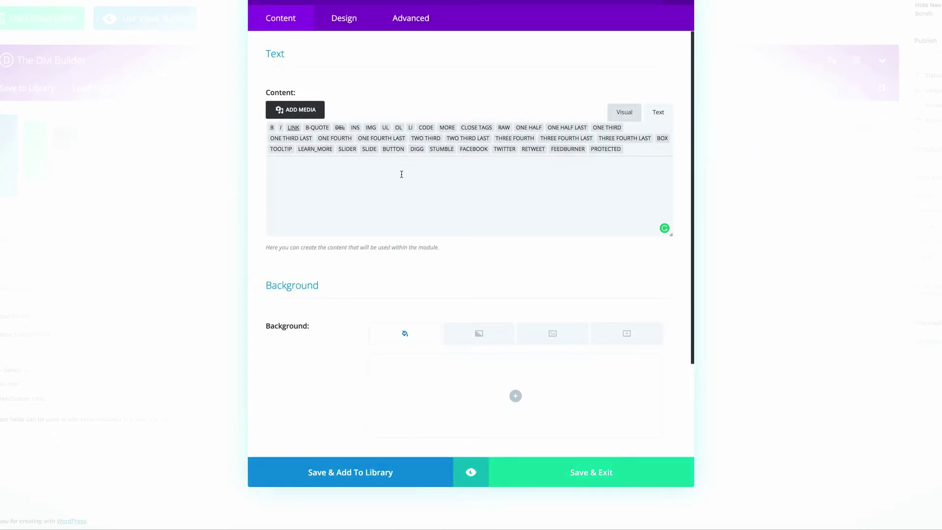
pyautogui.write('[dup]')
pyautogui.press('BackSpace')
pyautogui.write('t')
pyautogui.click(609, 474)
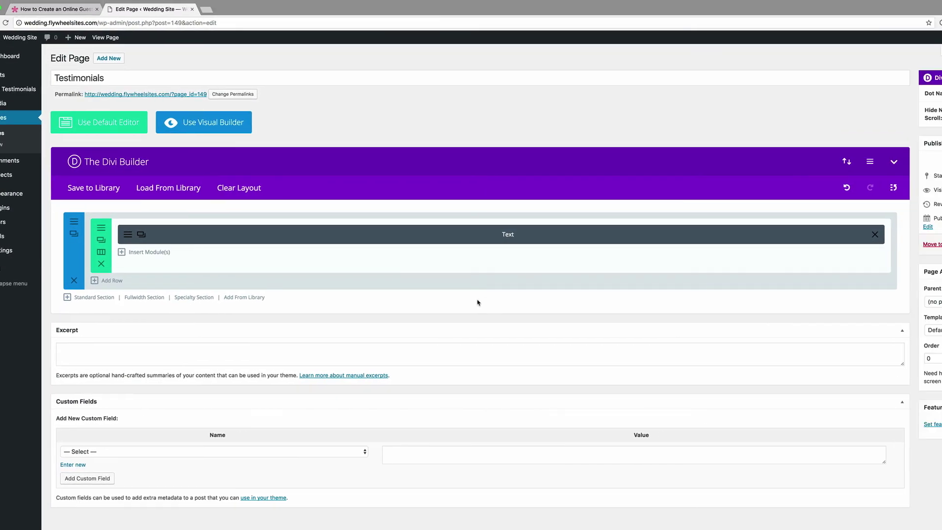
pyautogui.click(913, 245)
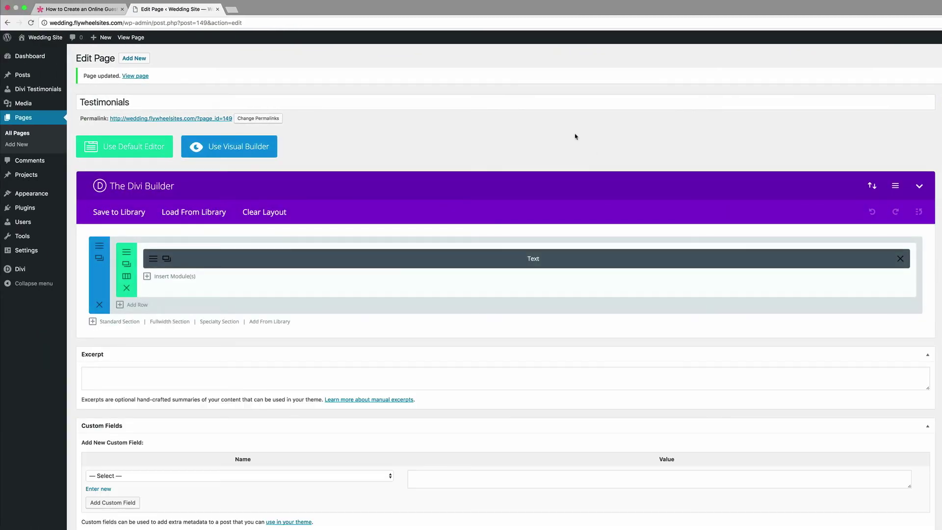
# Step: Check the guest submission form on the live Testimonials page, then return to the WordPress Dashboard
pyautogui.click(135, 77)
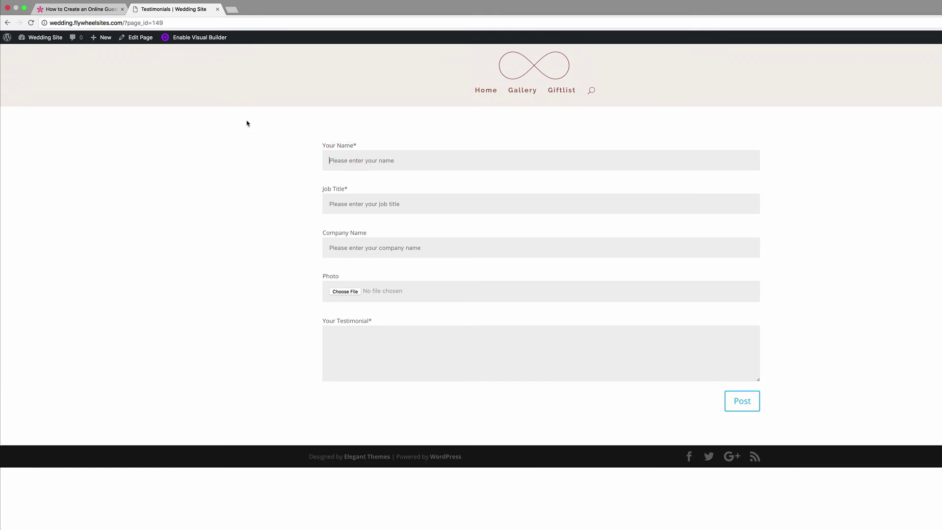
pyautogui.moveTo(46, 41)
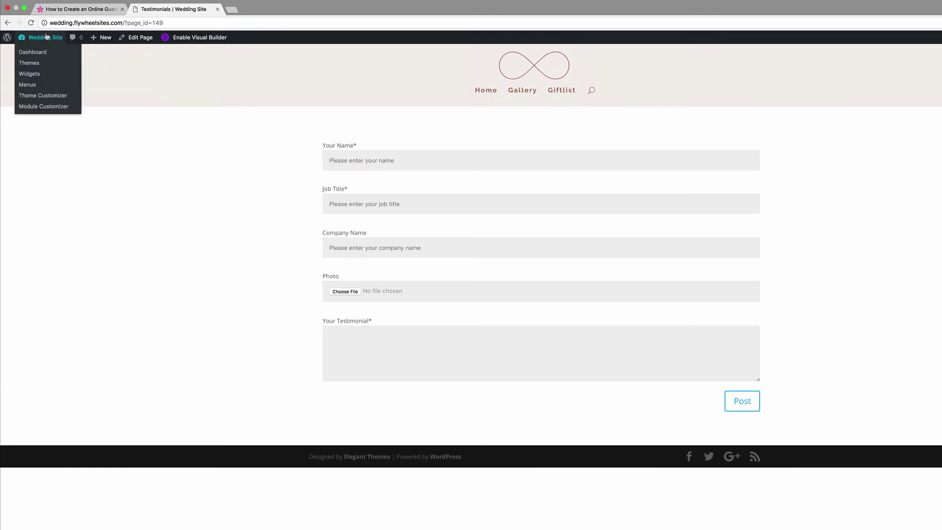
pyautogui.click(44, 51)
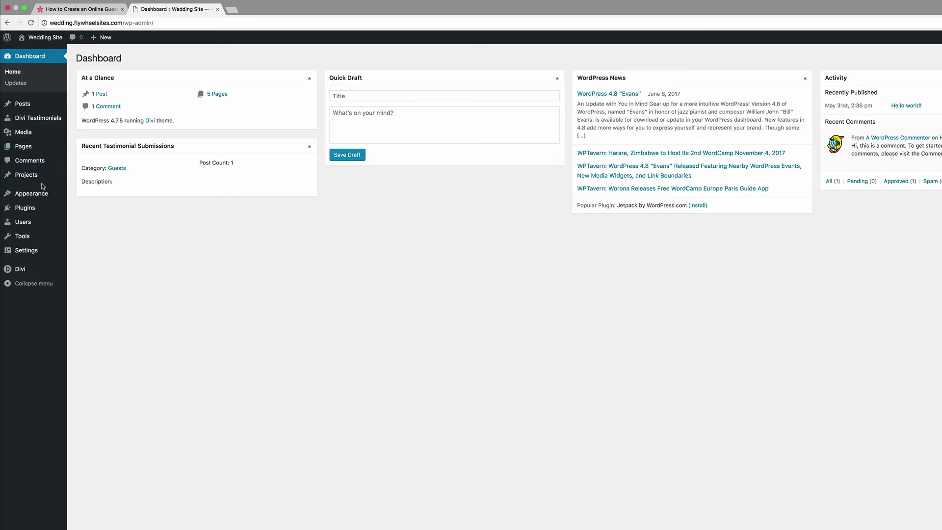
# Step: Add a Divi Testimonials category named Bridesmaids with slug bridesmaids
pyautogui.moveTo(47, 199)
pyautogui.moveTo(43, 120)
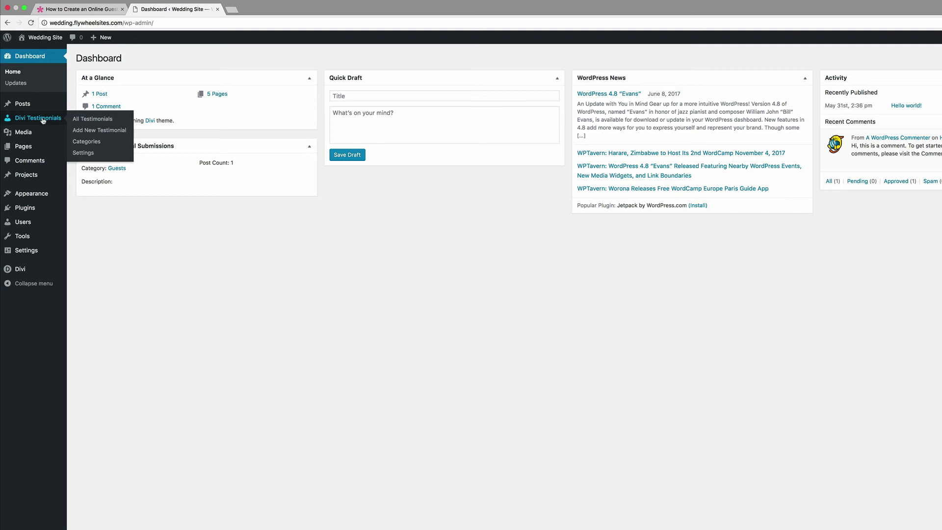
pyautogui.click(90, 142)
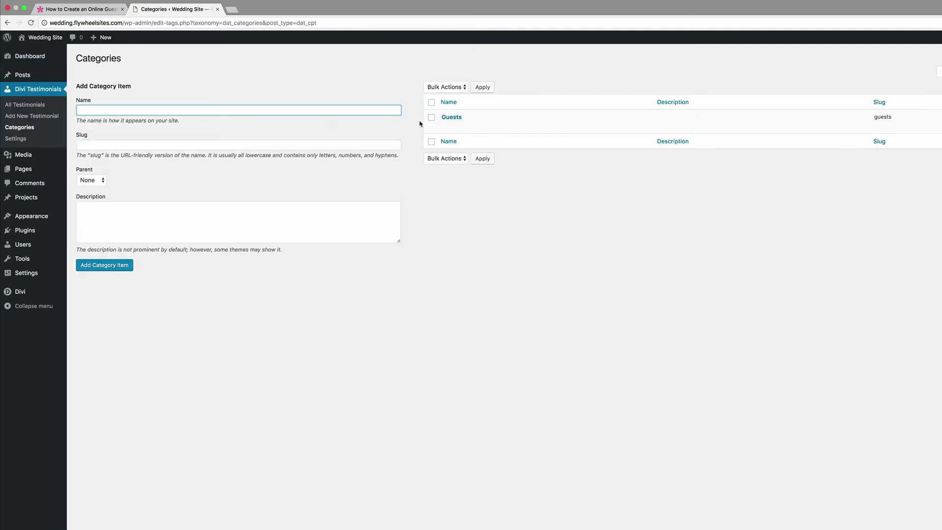
pyautogui.click(167, 113)
pyautogui.write('Bridesmaids')
pyautogui.press('Tab')
pyautogui.hotkey('shift', 'Tab')
pyautogui.press('super+c')
pyautogui.doubleClick(124, 108)
pyautogui.click(124, 141)
pyautogui.press('super+v')
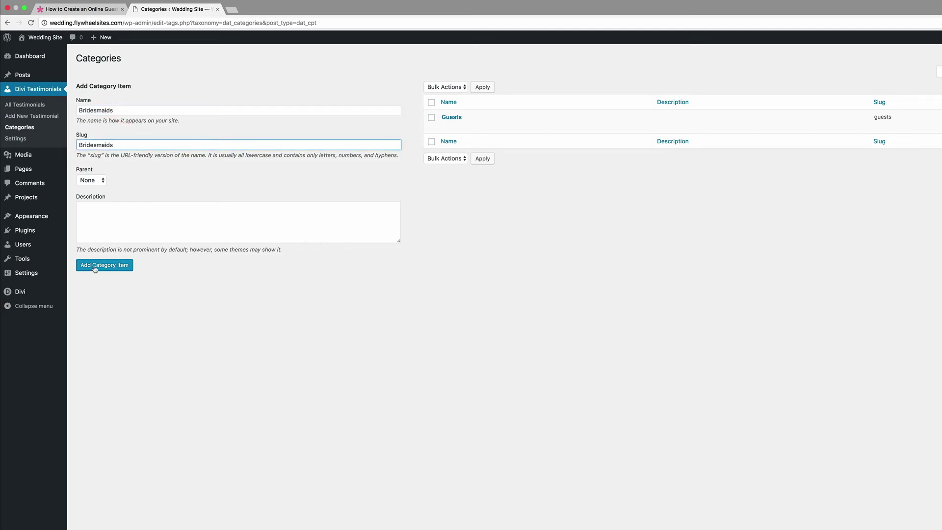
pyautogui.click(94, 268)
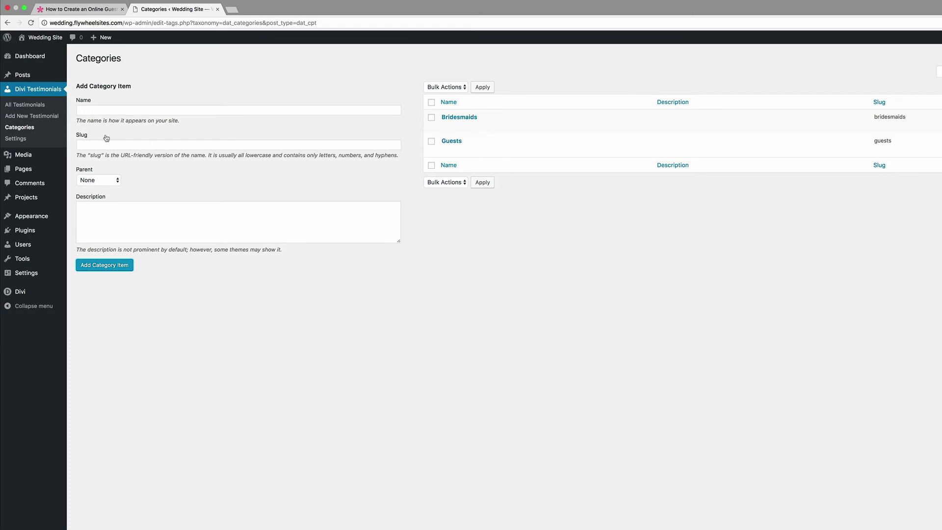
# Step: Edit the Testimonials page, add a one-column row, and insert an Automatic Testimonials module
pyautogui.moveTo(23, 172)
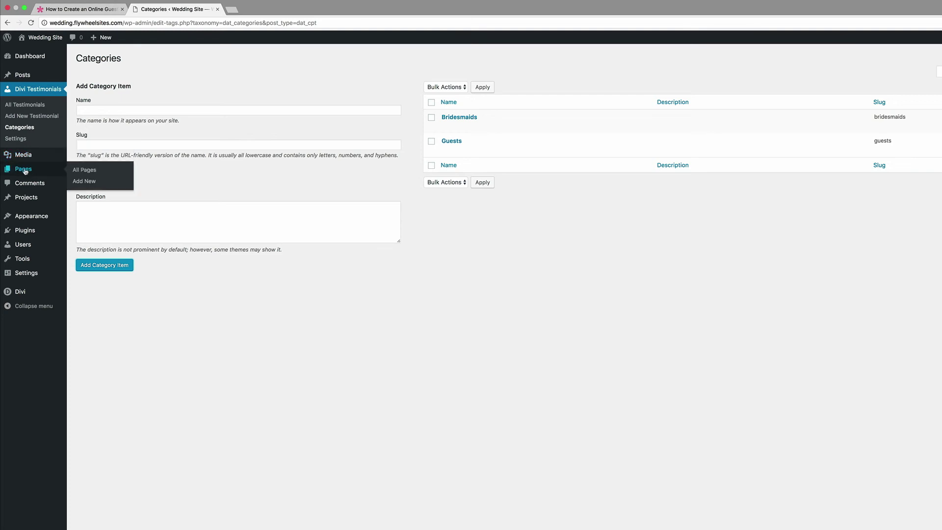
pyautogui.click(80, 171)
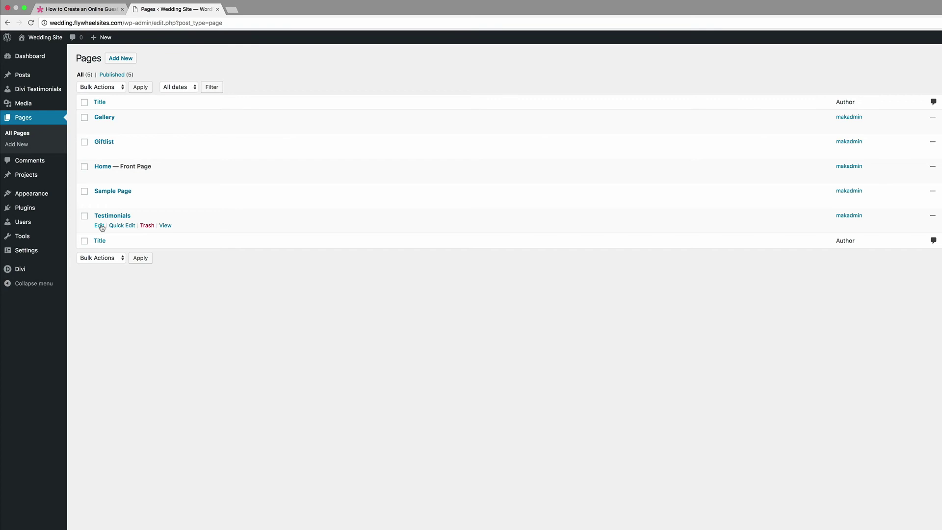
pyautogui.click(100, 225)
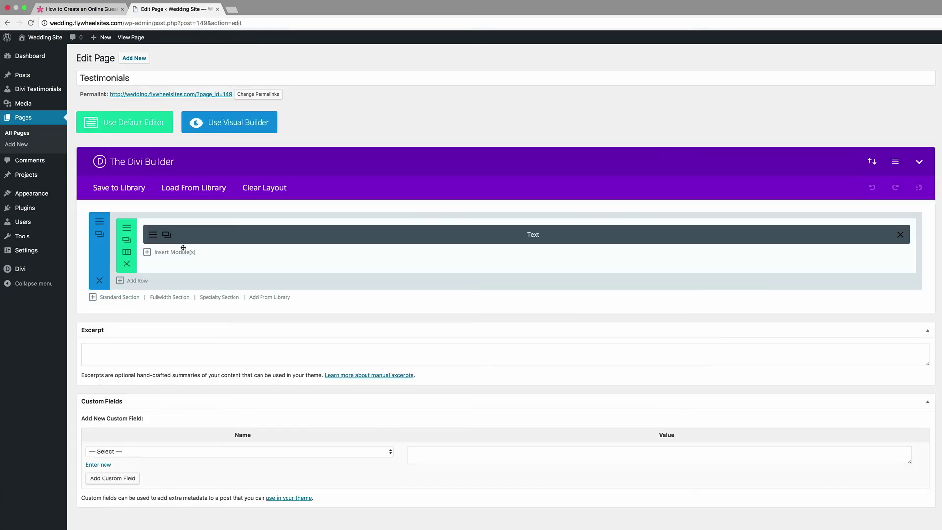
pyautogui.click(141, 281)
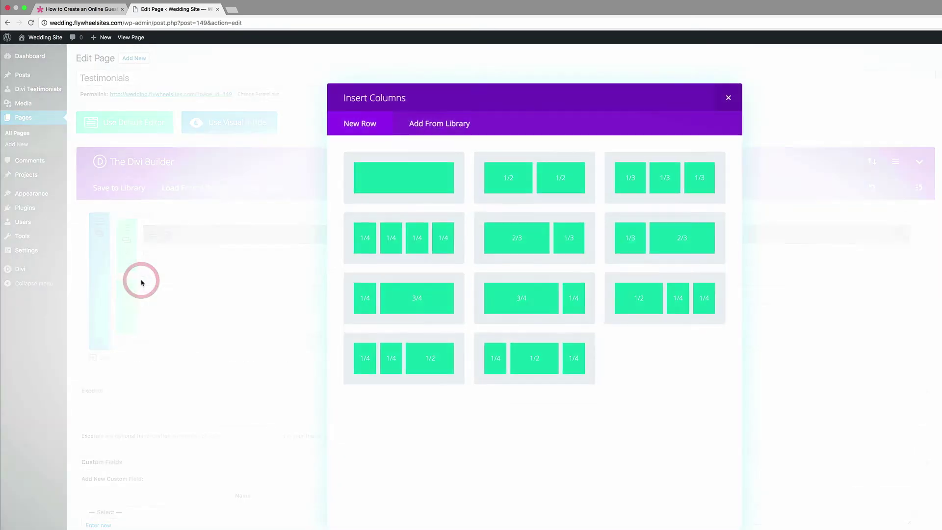
pyautogui.click(404, 172)
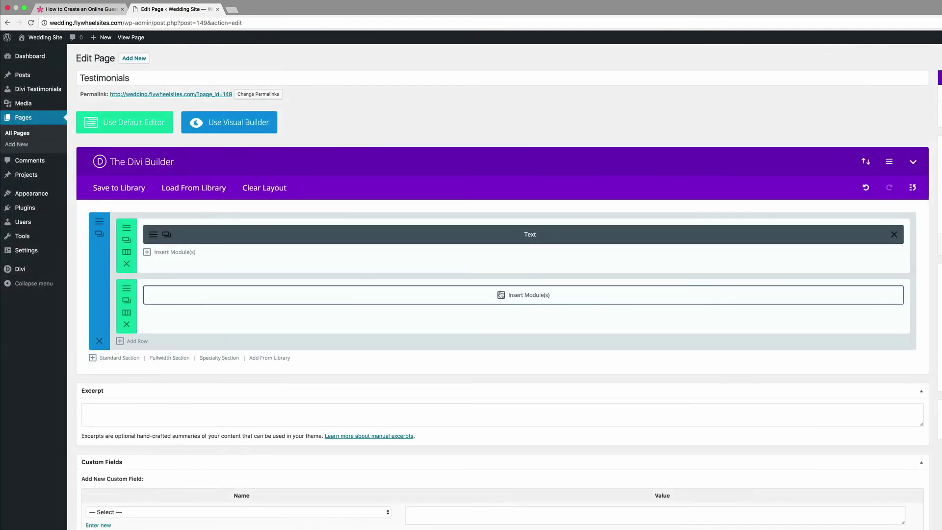
pyautogui.click(500, 294)
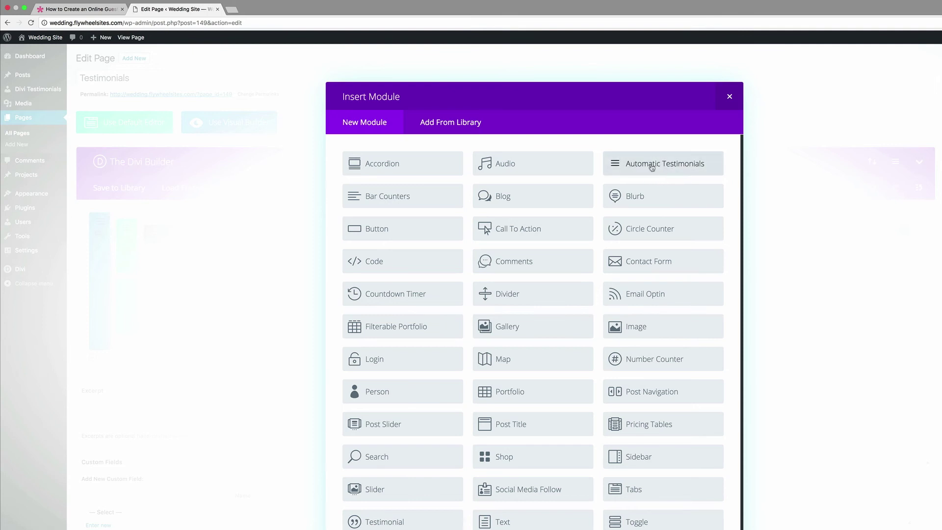
pyautogui.click(651, 168)
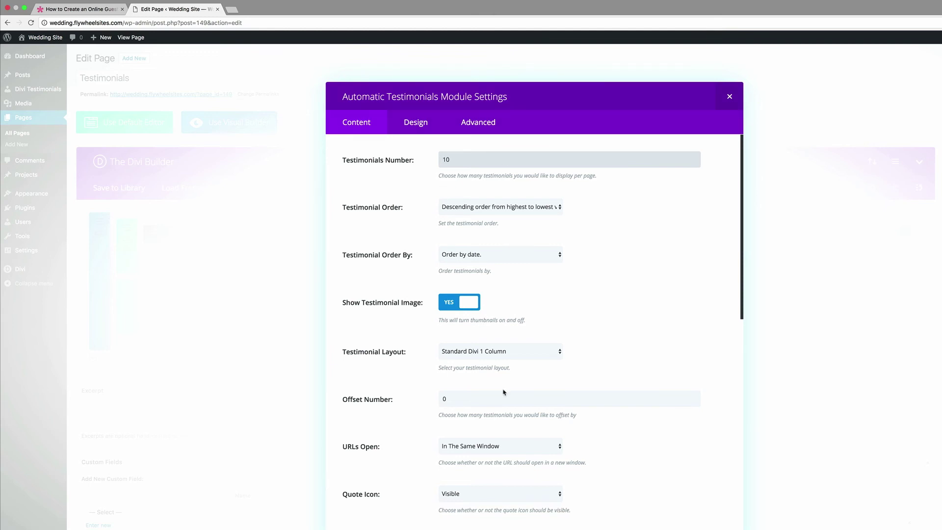
# Step: Show 4 testimonials using the Standard Divi 4 Column layout
pyautogui.doubleClick(454, 159)
pyautogui.write('4')
pyautogui.scroll(-1, 401, 314)
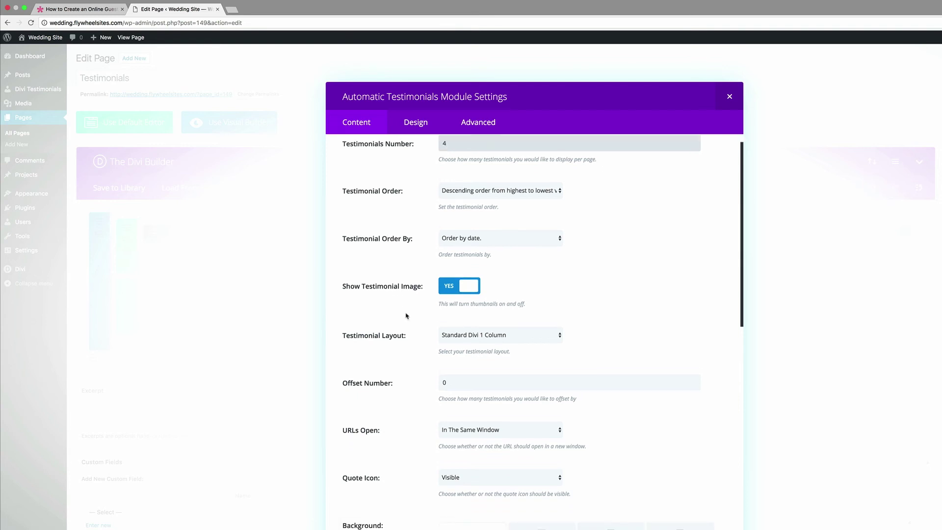
pyautogui.click(527, 327)
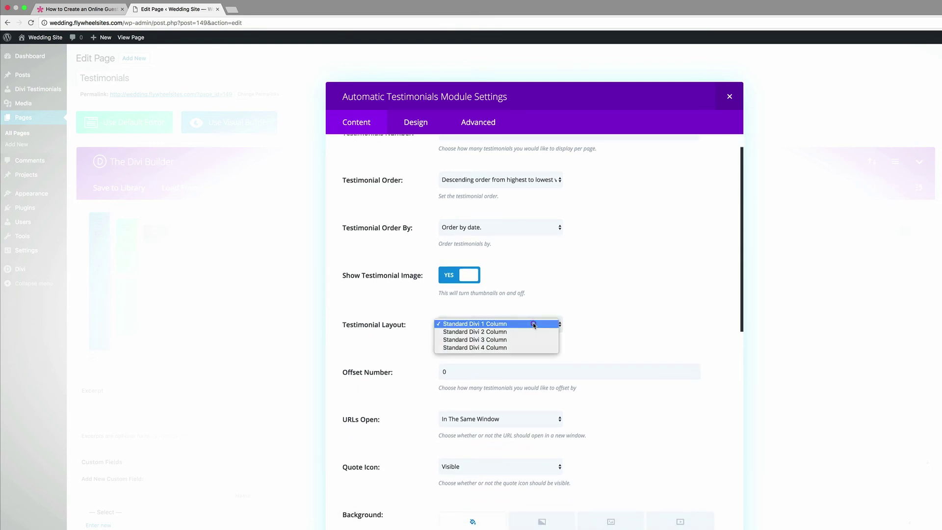
pyautogui.click(532, 348)
pyautogui.scroll(1, 610, 340)
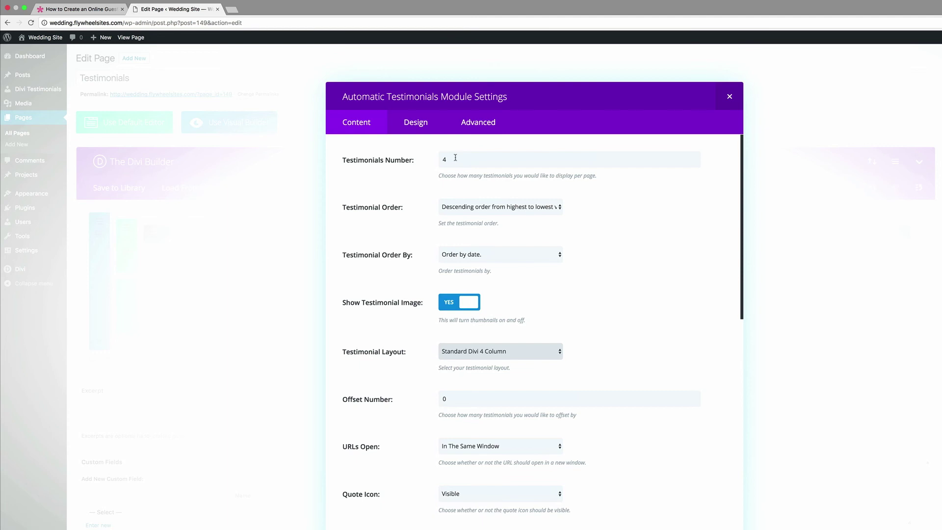
pyautogui.click(427, 158)
pyautogui.scroll(-1, 401, 152)
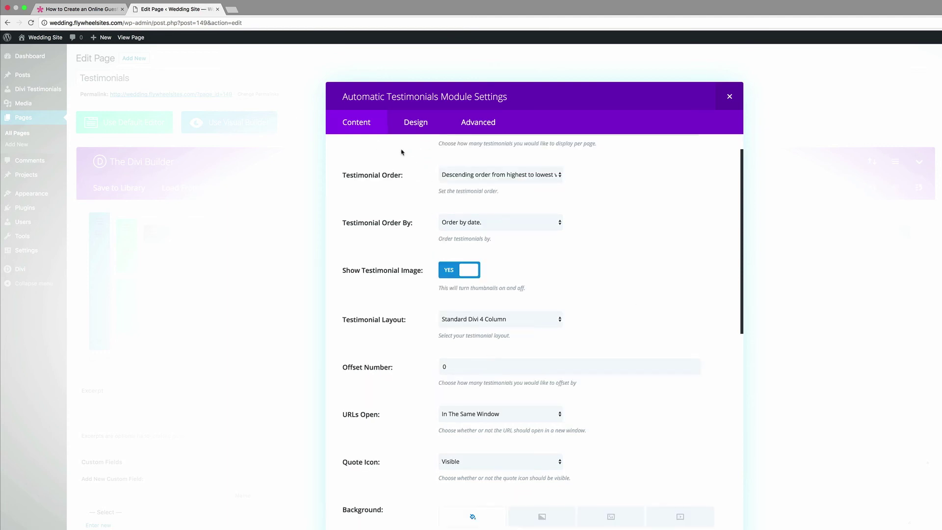
# Step: Set the Quote Icon Color to a custom brown hex value
pyautogui.click(421, 126)
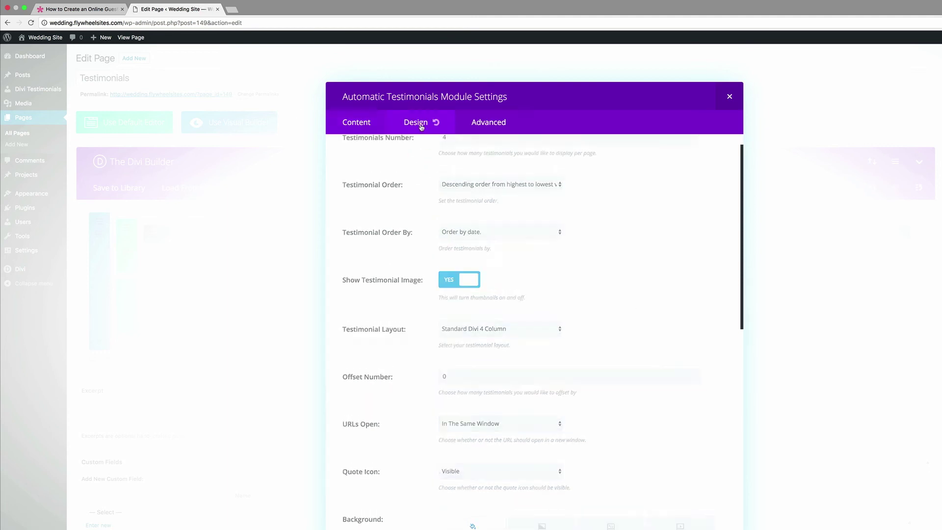
pyautogui.scroll(-3, 377, 343)
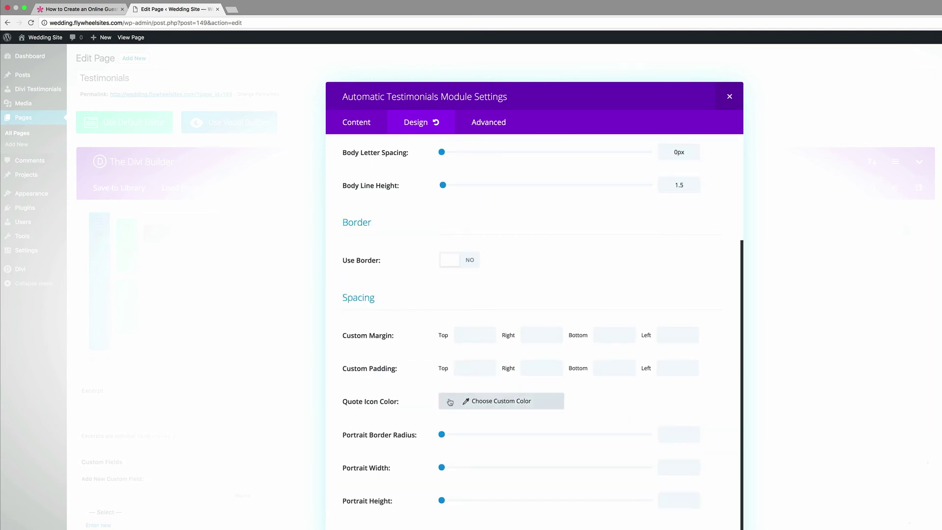
pyautogui.click(466, 401)
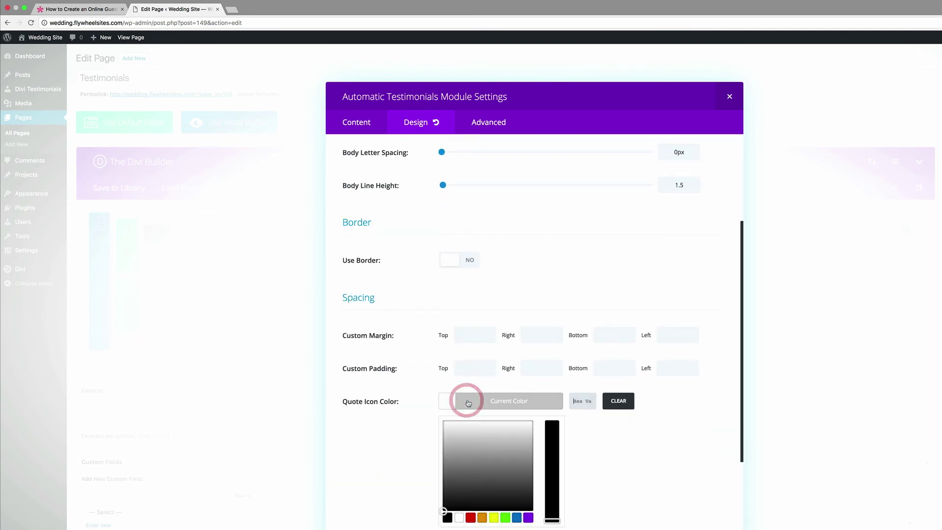
pyautogui.click(578, 401)
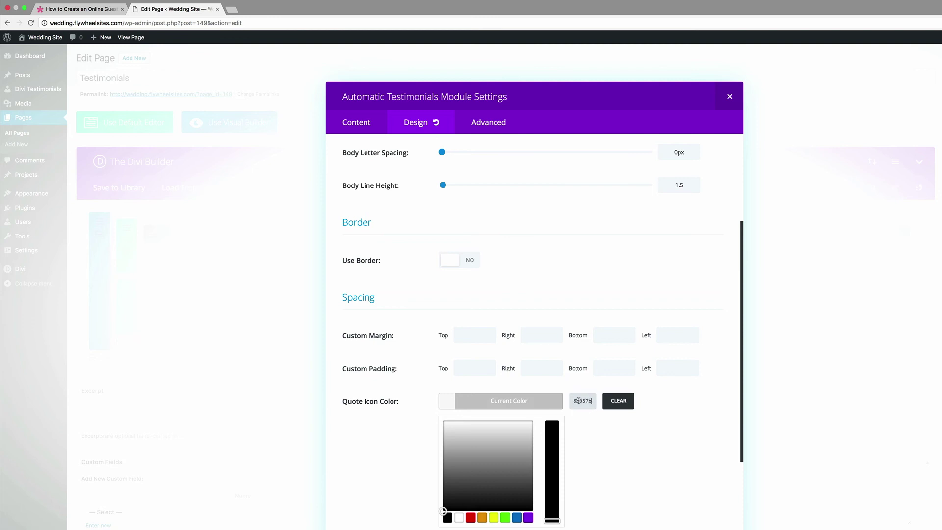
pyautogui.hotkey('ctrl', 'v')
pyautogui.click(651, 428)
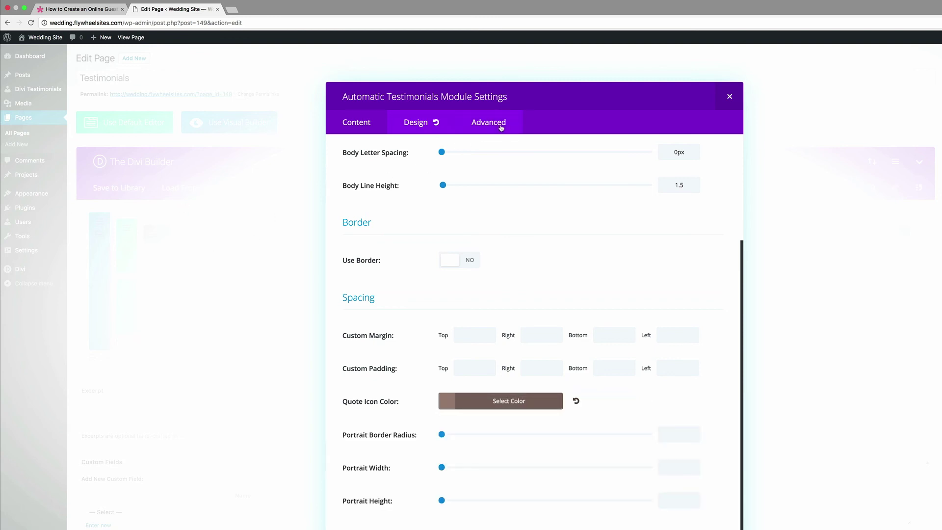
pyautogui.click(501, 126)
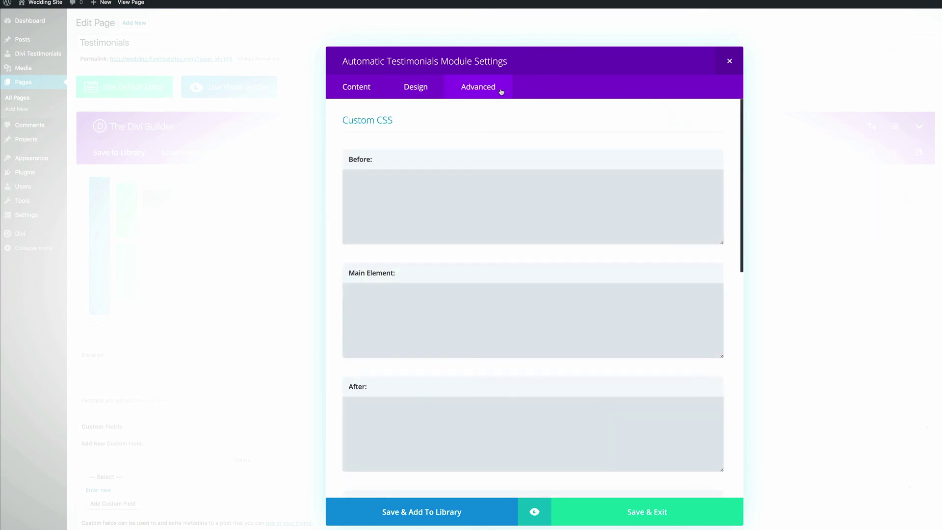
# Step: Paste 25px border-radius and #fffaf6-to-#fae4de gradient CSS into Main Element, then save the module
pyautogui.click(403, 307)
pyautogui.write('border-radius: 25px; background: -webkit-linear-gradient(-90deg, #fffaf6 , #fae4de ); background: -o-linear-gradient(-90deg, #fffaf6 , #fae4de ); background: -moz-linear-gradient((-90deg, #fffaf6 , #fae4de ); background: linear-gradient((-90deg, #fffaf6 , #fae4de );')
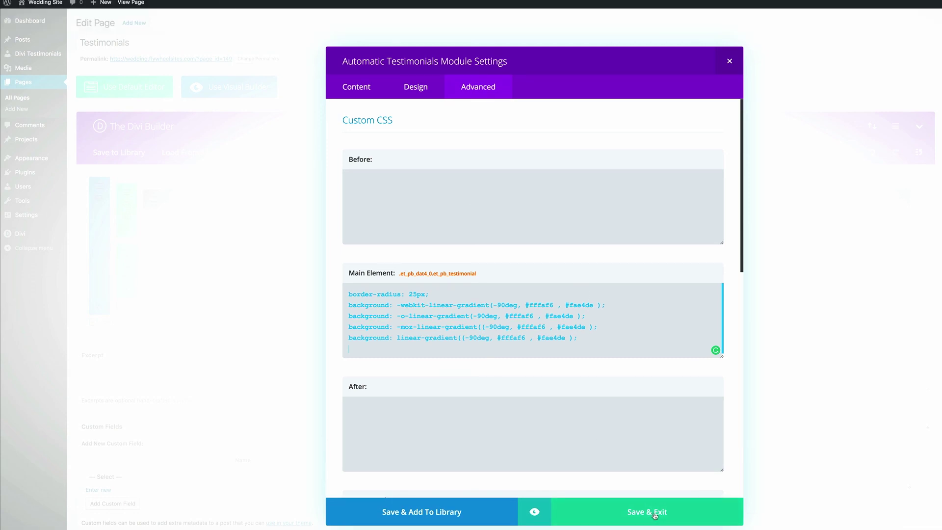
pyautogui.click(655, 515)
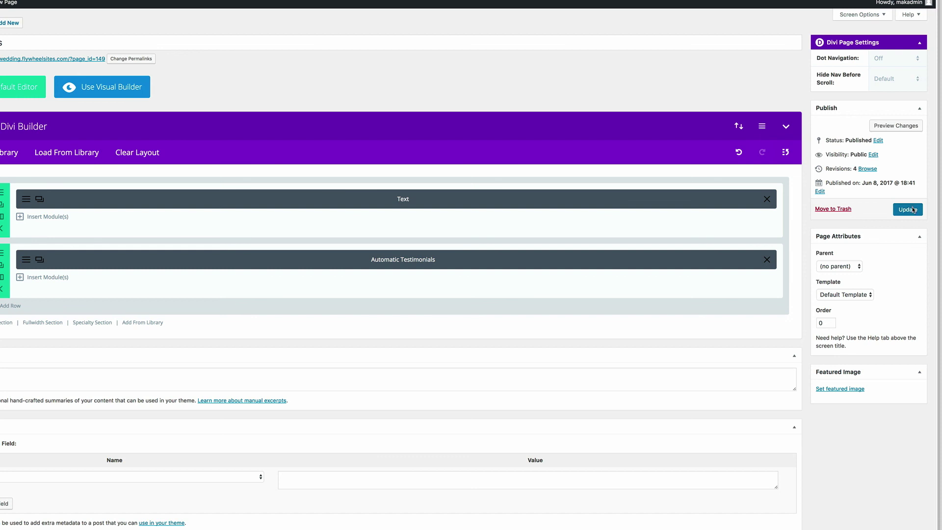
# Step: Update the page and check the rounded peach-to-pink gradient card on the live Testimonials page
pyautogui.click(912, 210)
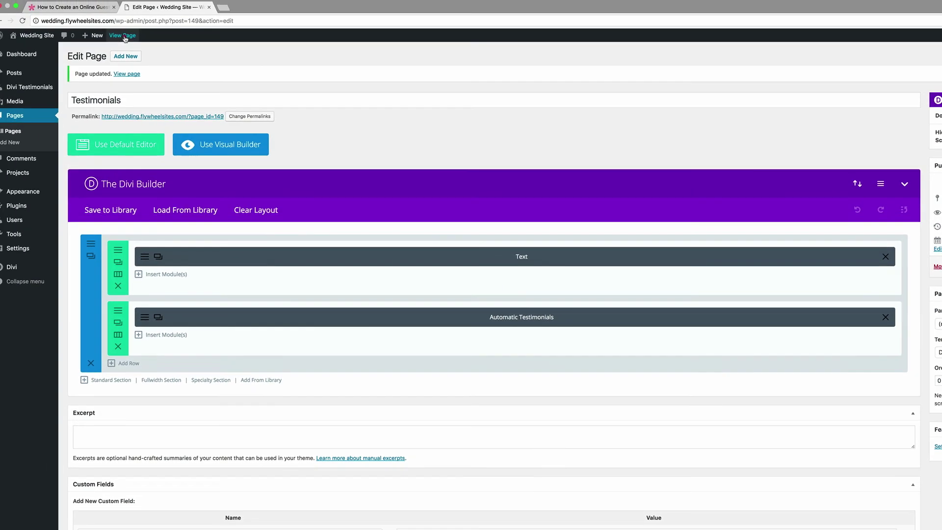
pyautogui.click(125, 37)
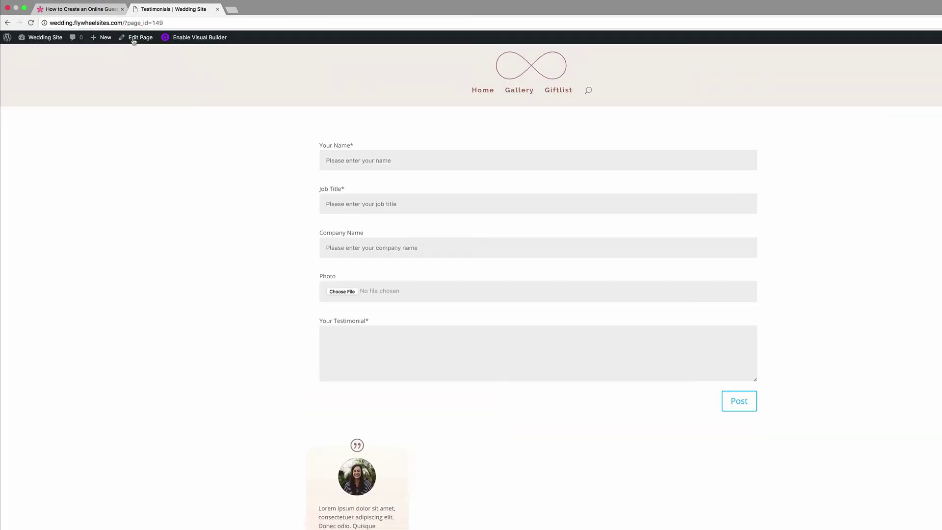
pyautogui.scroll(-2, 302, 239)
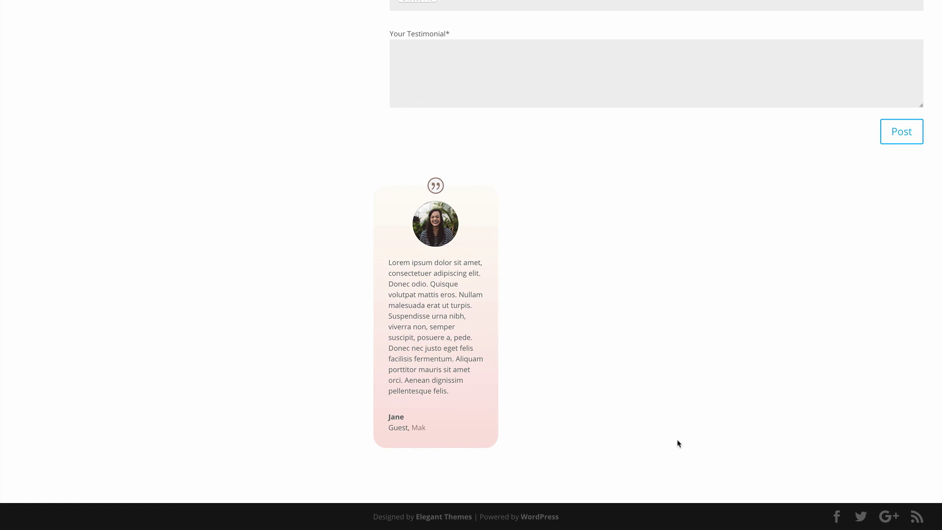
pyautogui.scroll(3, 725, 357)
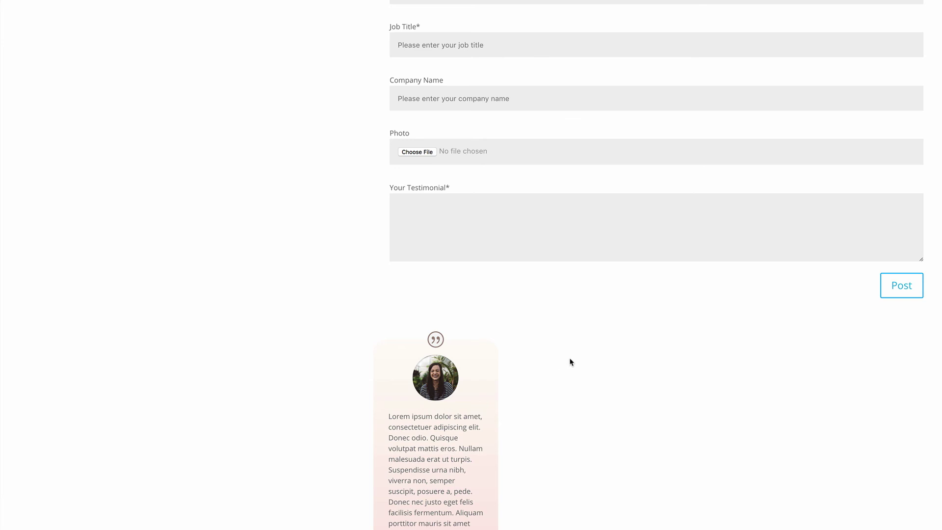
pyautogui.scroll(-2, 570, 362)
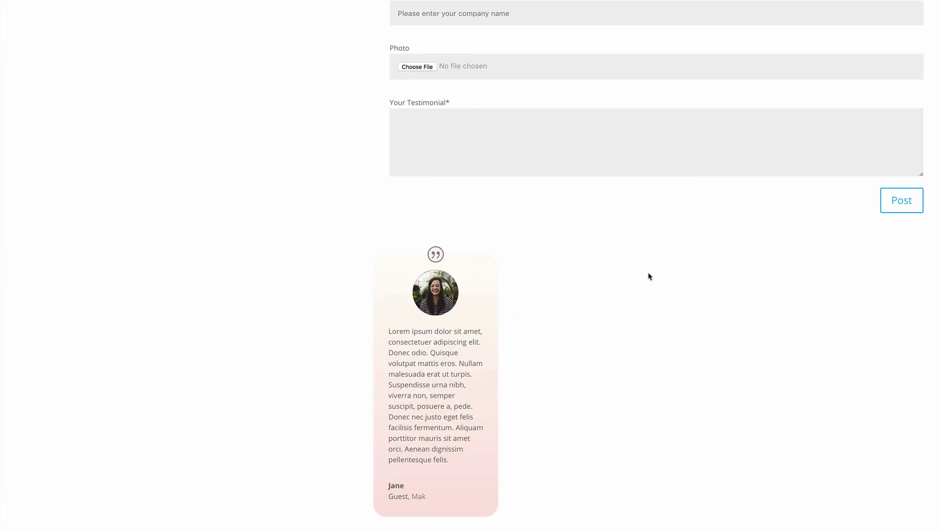
pyautogui.scroll(-2, 775, 278)
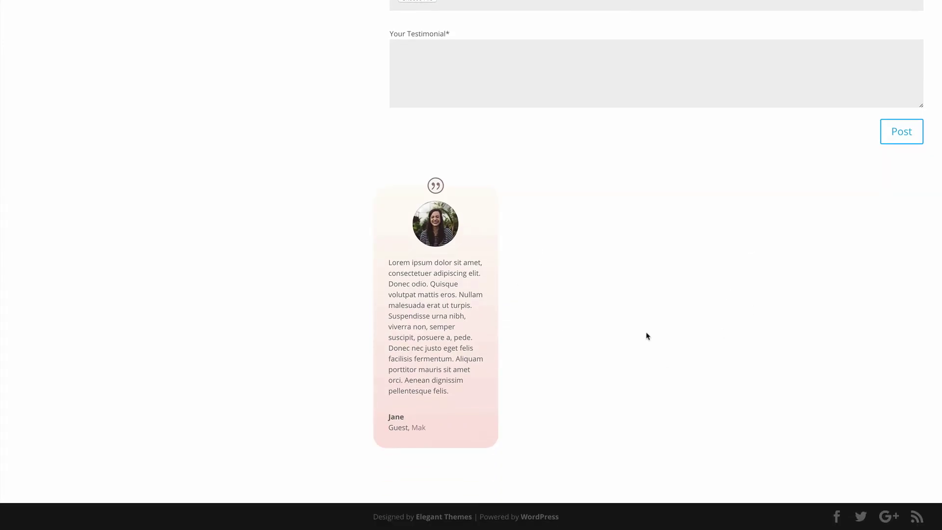